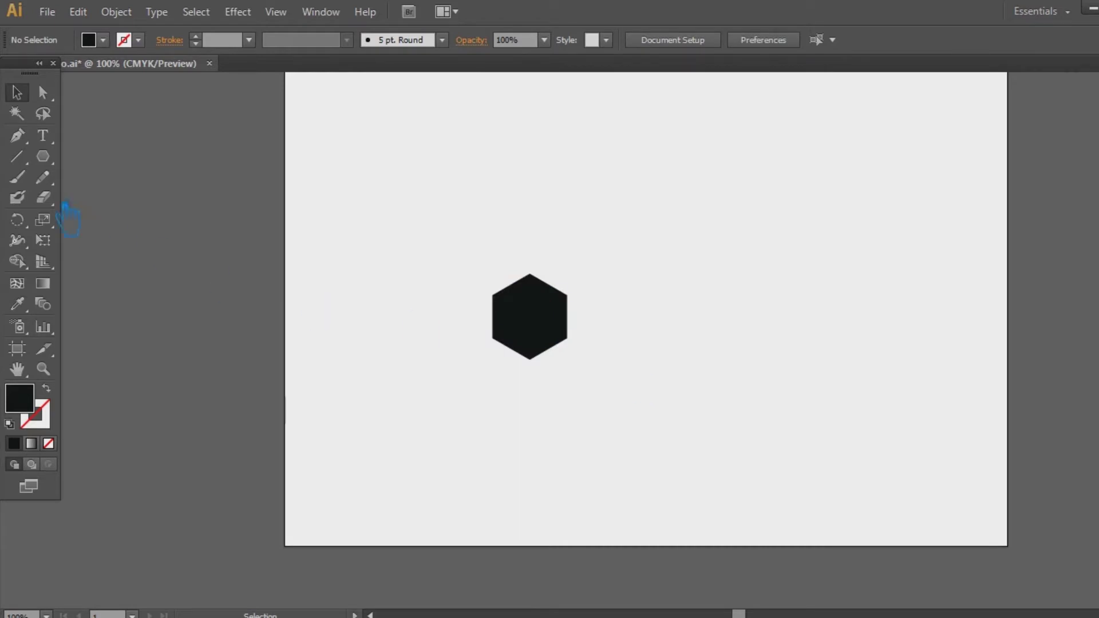
# - Move the black hexagon toward the centre of the artboard
pyautogui.click(43, 157)
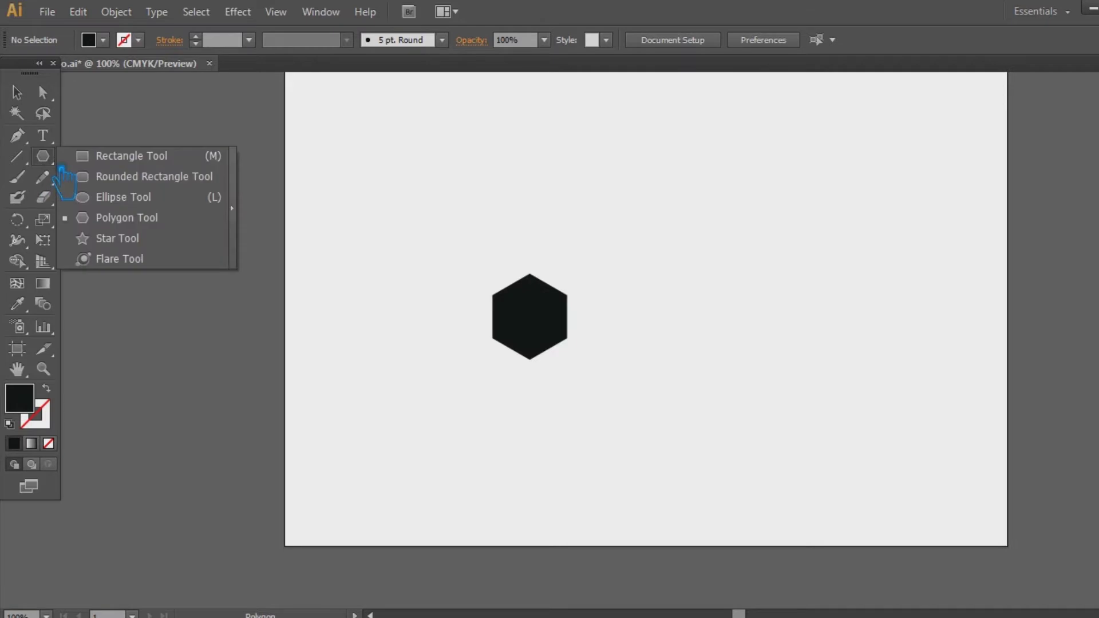
pyautogui.click(120, 168)
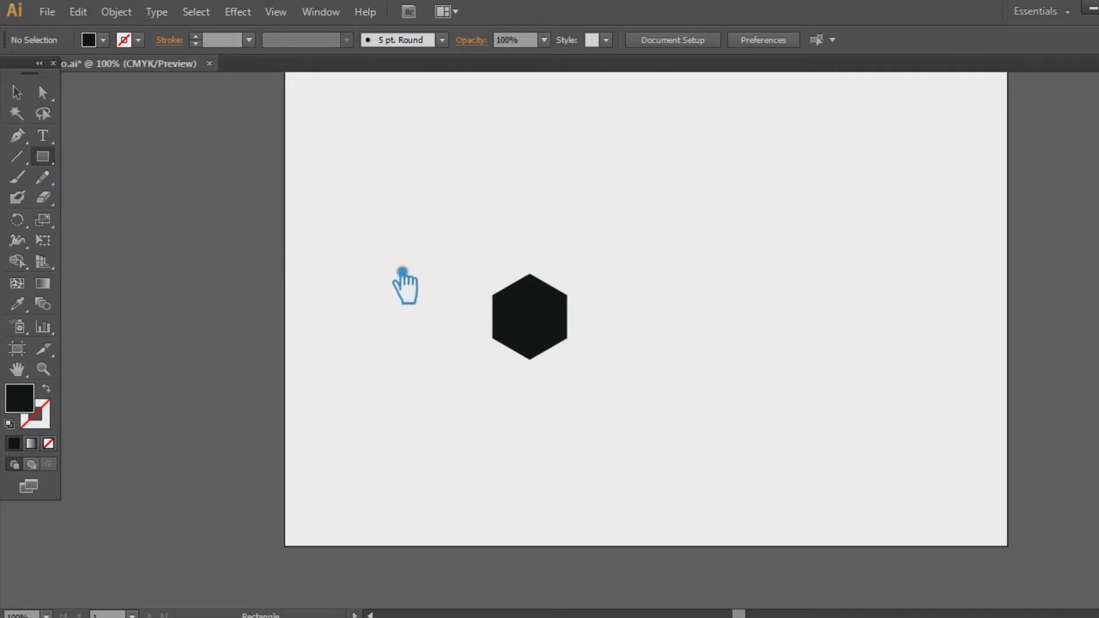
pyautogui.press('v')
pyautogui.moveTo(563, 324); pyautogui.dragTo(667, 291)
pyautogui.moveTo(834, 339); pyautogui.dragTo(745, 378)
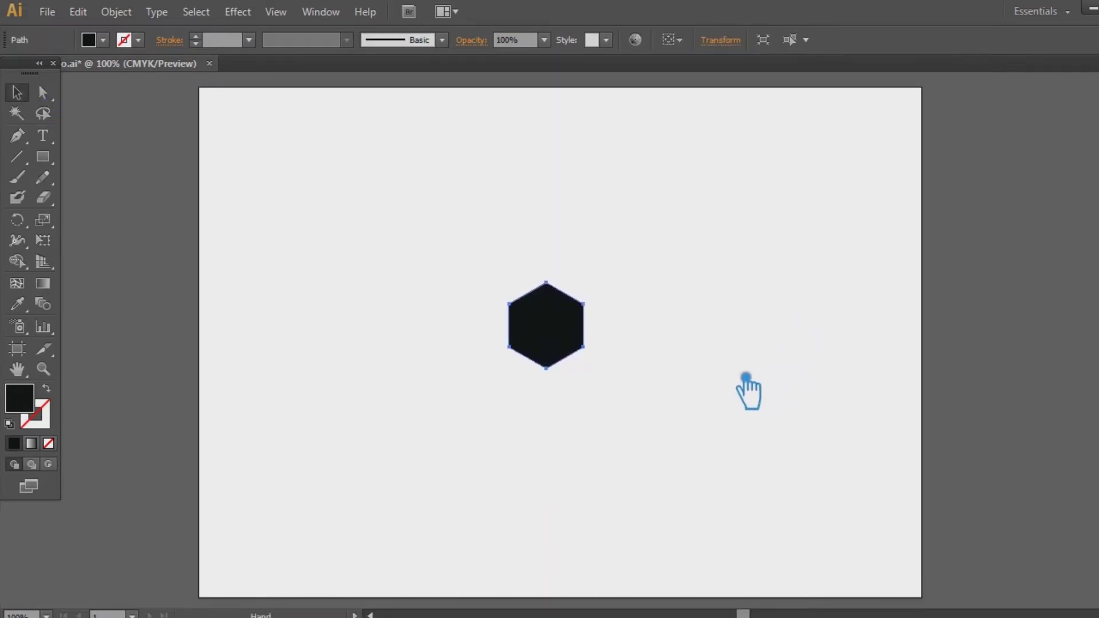
pyautogui.click(746, 378)
# - Enlarge the hexagon proportionally and save the document
pyautogui.hotkey('ctrl', '=')
pyautogui.hotkey('ctrl', '=')
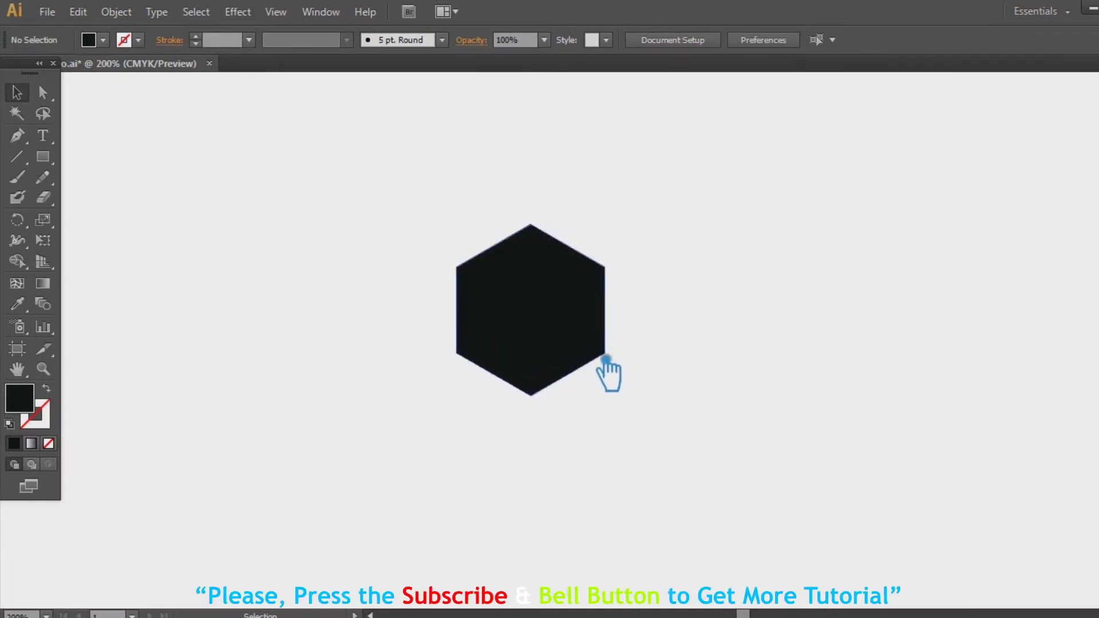
pyautogui.moveTo(603, 359); pyautogui.dragTo(608, 372)
pyautogui.moveTo(625, 419); pyautogui.dragTo(655, 456)
pyautogui.click(733, 427)
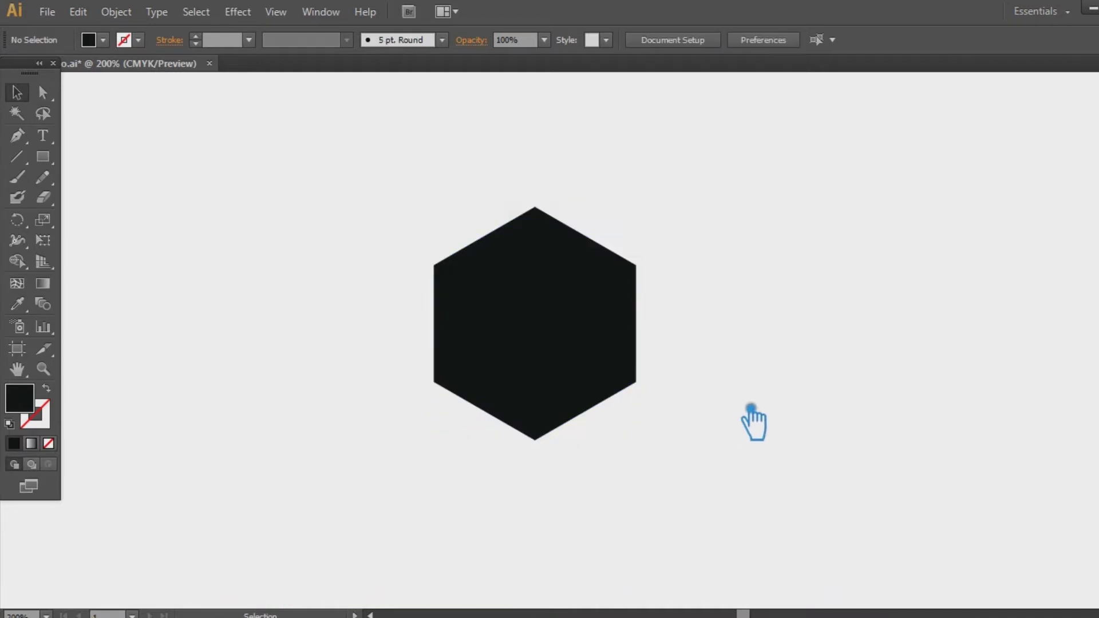
pyautogui.press('a')
pyautogui.hotkey('ctrl', 's')
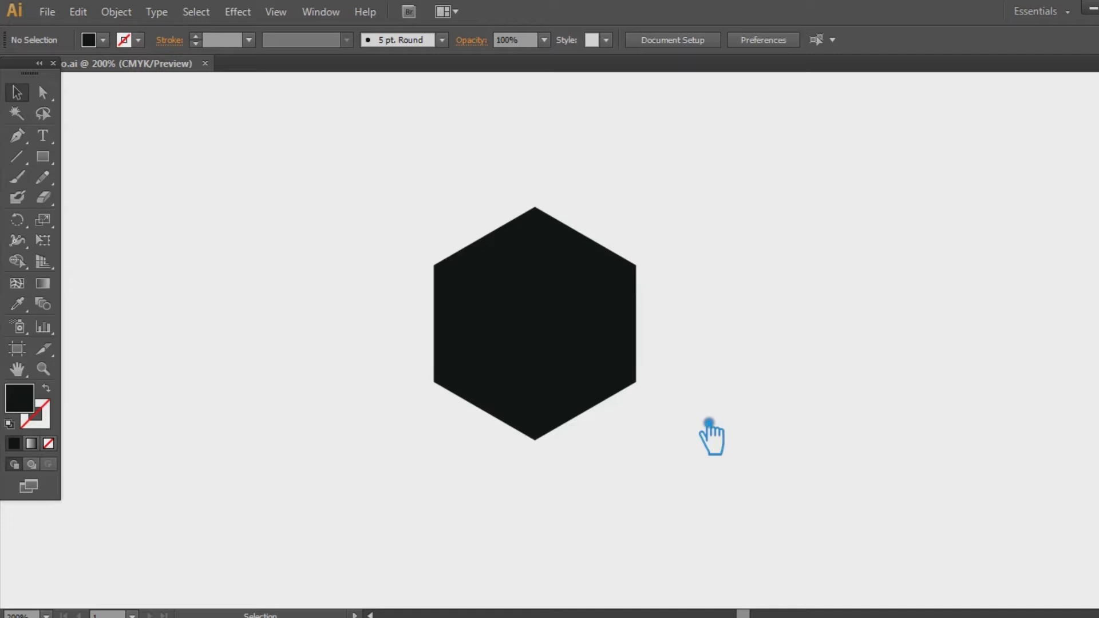
# - Draw a tall narrow rectangle to the left of the hexagon and fill it with dark grey
pyautogui.click(43, 157)
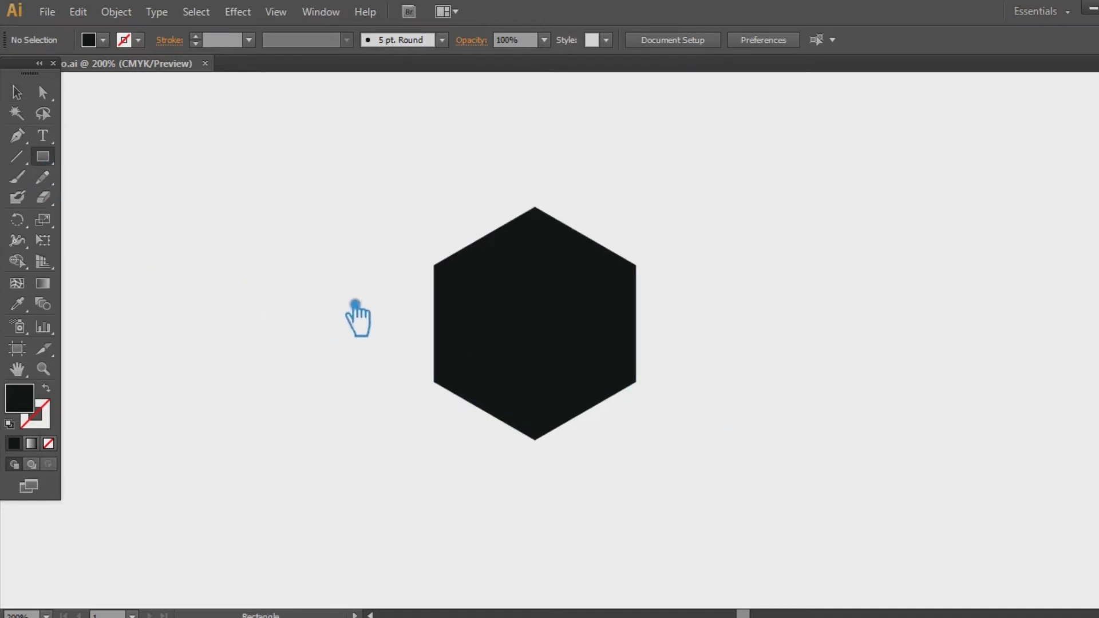
pyautogui.moveTo(192, 155); pyautogui.dragTo(217, 303)
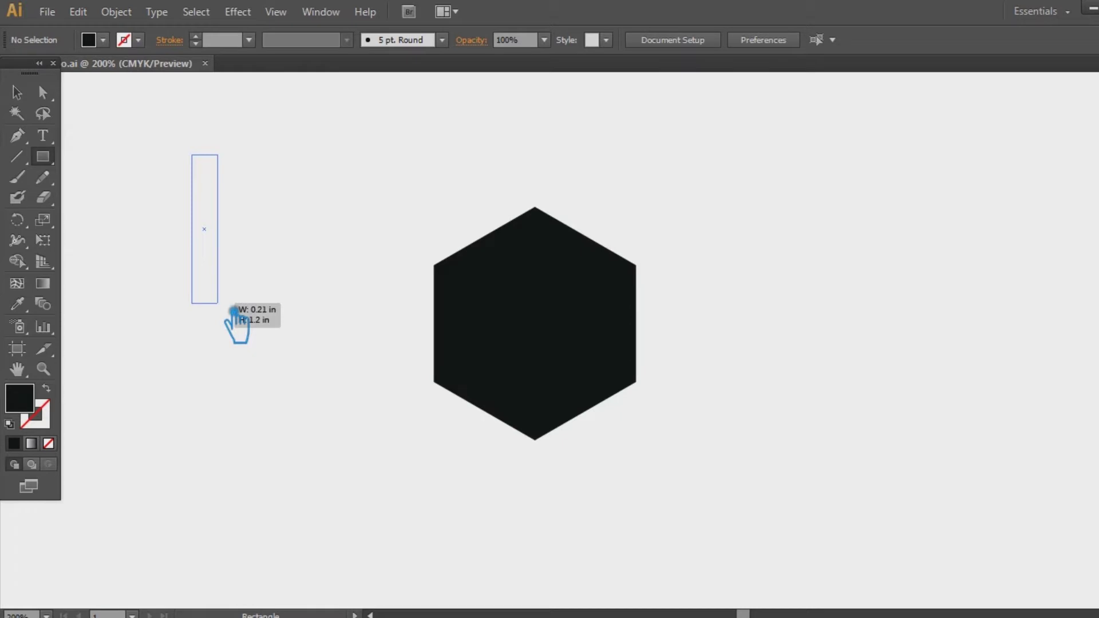
pyautogui.moveTo(217, 303); pyautogui.dragTo(229, 361)
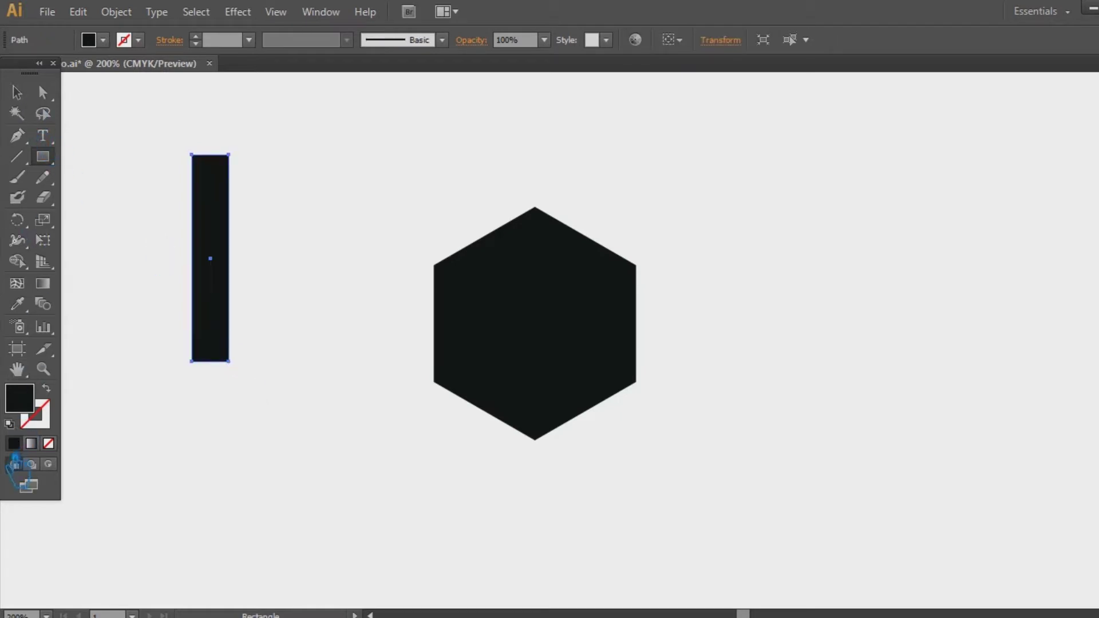
pyautogui.doubleClick(19, 398)
pyautogui.click(83, 305)
pyautogui.click(469, 144)
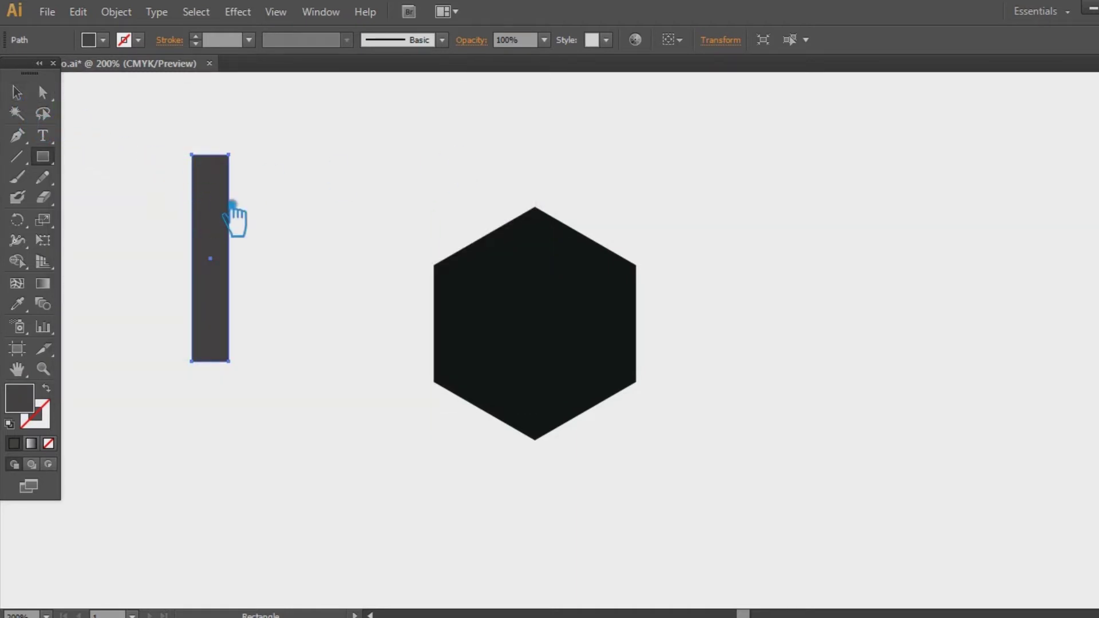
# - Move the grey bar onto the hexagon's left half, level with the hexagon's top point
pyautogui.click(16, 92)
pyautogui.moveTo(228, 225); pyautogui.dragTo(509, 275)
pyautogui.click(348, 262)
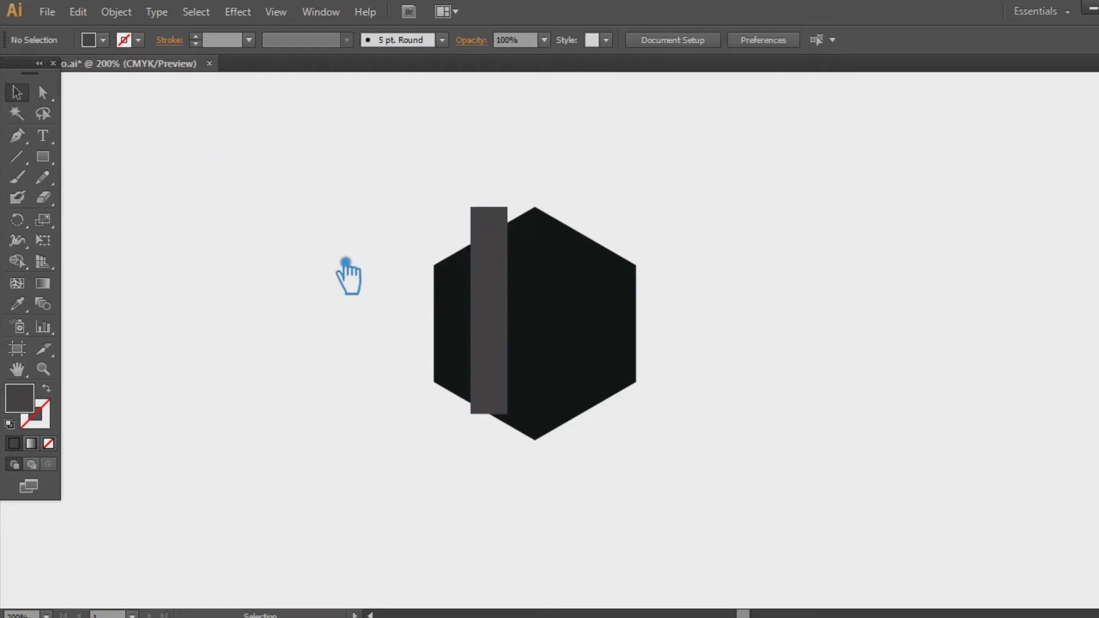
# - Try rotating the grey bar parallel to the hexagon's upper-left edge and placing it across the upper part
pyautogui.click(512, 279)
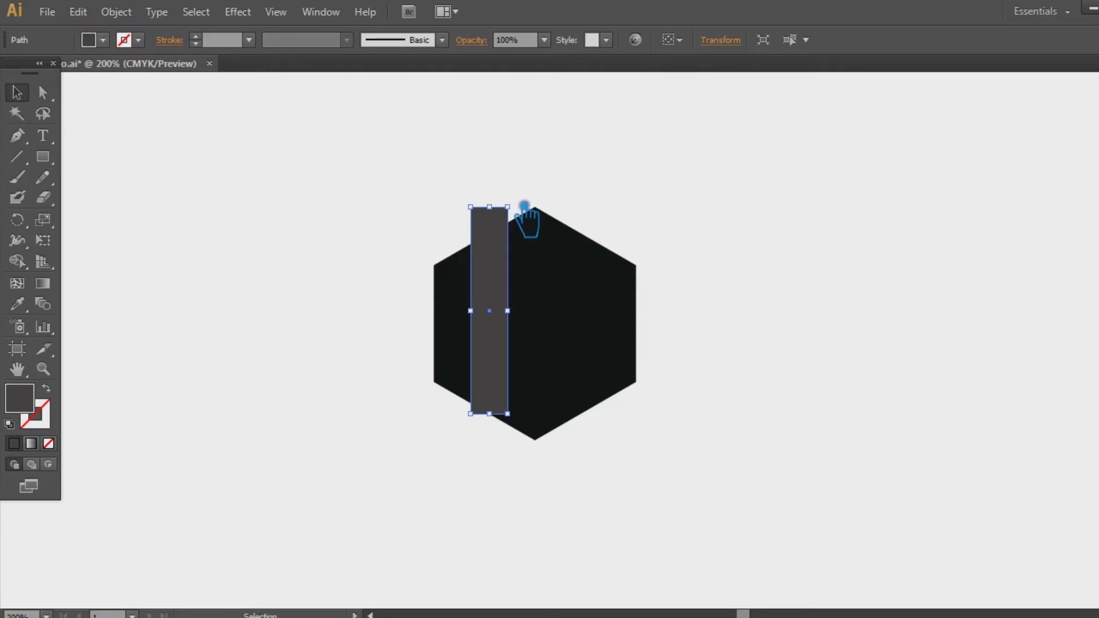
pyautogui.moveTo(527, 205); pyautogui.dragTo(627, 275)
pyautogui.moveTo(559, 287); pyautogui.dragTo(573, 267)
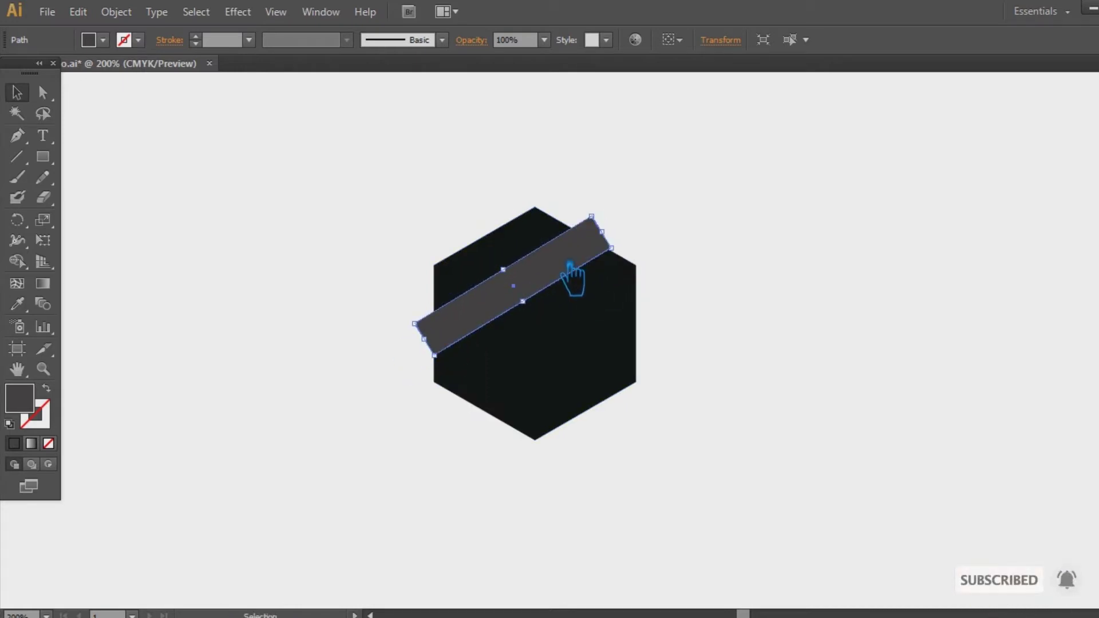
pyautogui.click(711, 255)
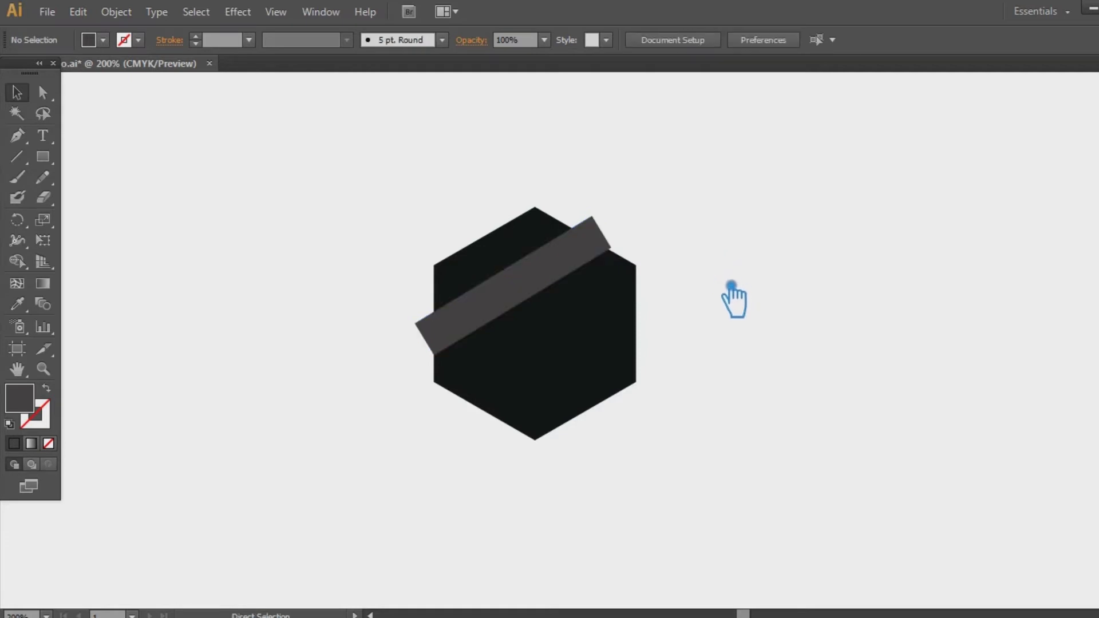
# - Nudge the diagonal grey bar upward in small steps, closer to the hexagon's upper-left edge
pyautogui.hotkey('ctrl', '+')
pyautogui.hotkey('ctrl', '+')
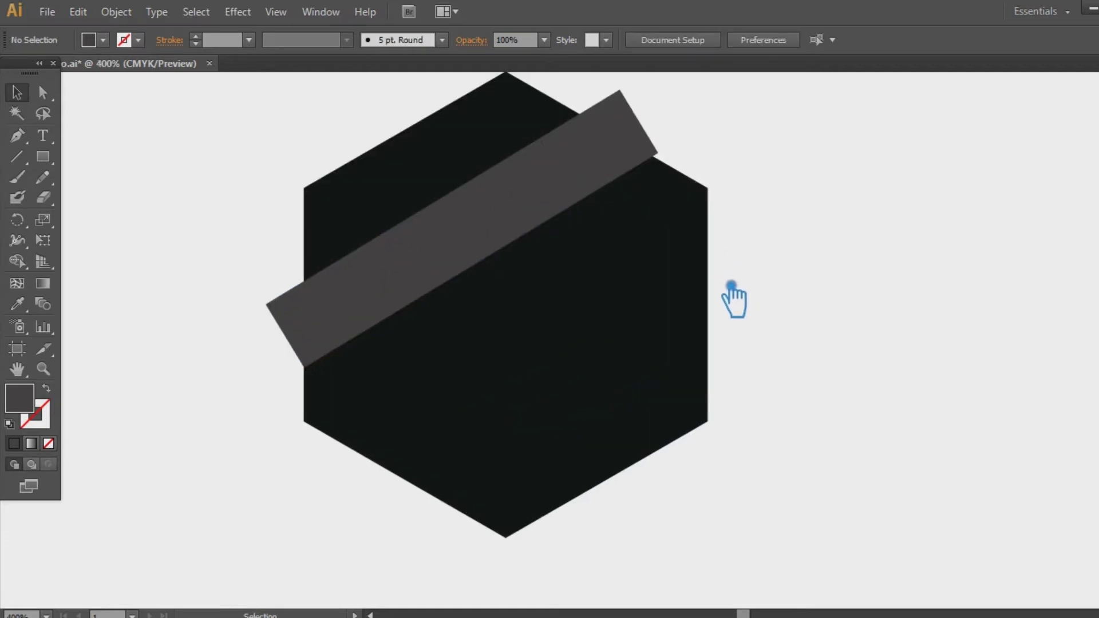
pyautogui.click(533, 208)
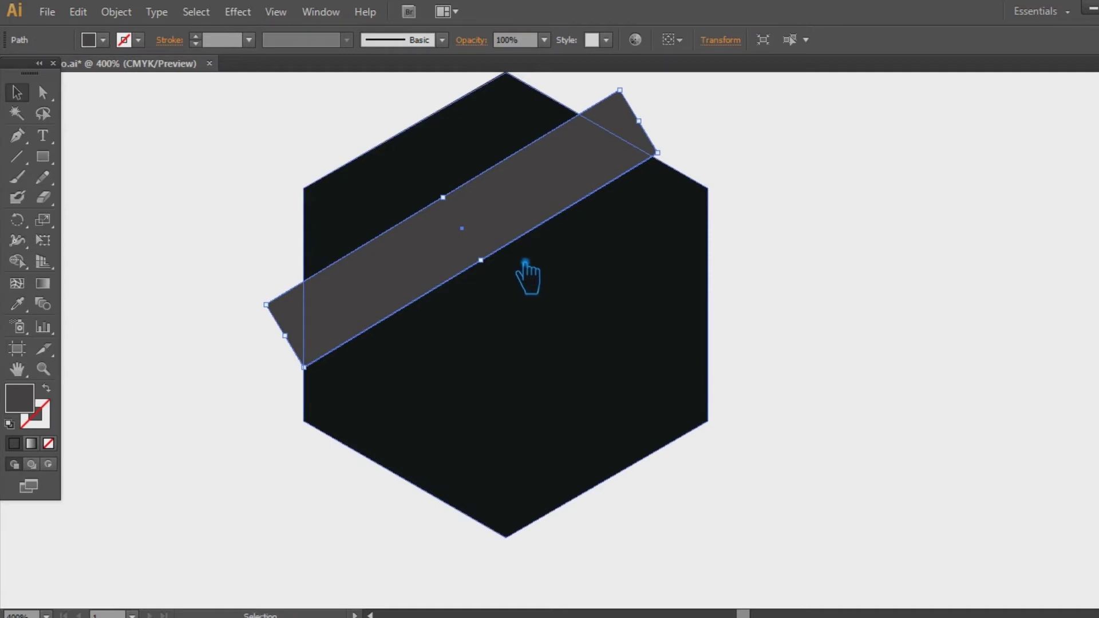
pyautogui.press('Up')
pyautogui.press('Up')
pyautogui.press('Up')
pyautogui.press('Up')
pyautogui.press('Up')
pyautogui.press('Up')
pyautogui.press('Up')
pyautogui.press('Up')
pyautogui.press('Up')
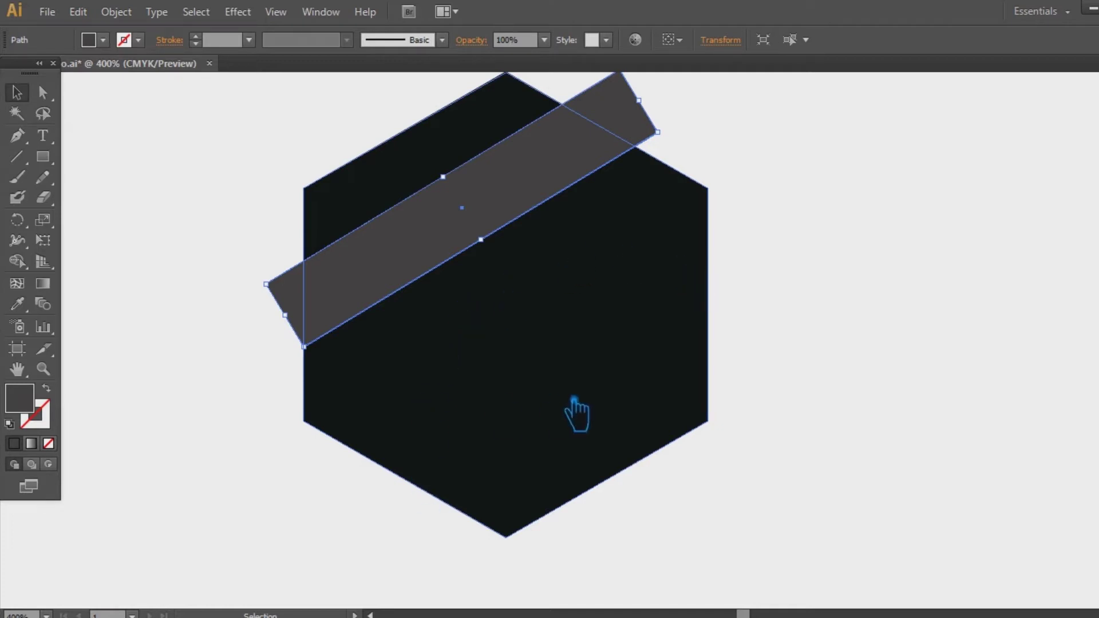
# - Try adjusting the diagonal bar further, and undo its changes back to the upright bar
pyautogui.click(18, 219)
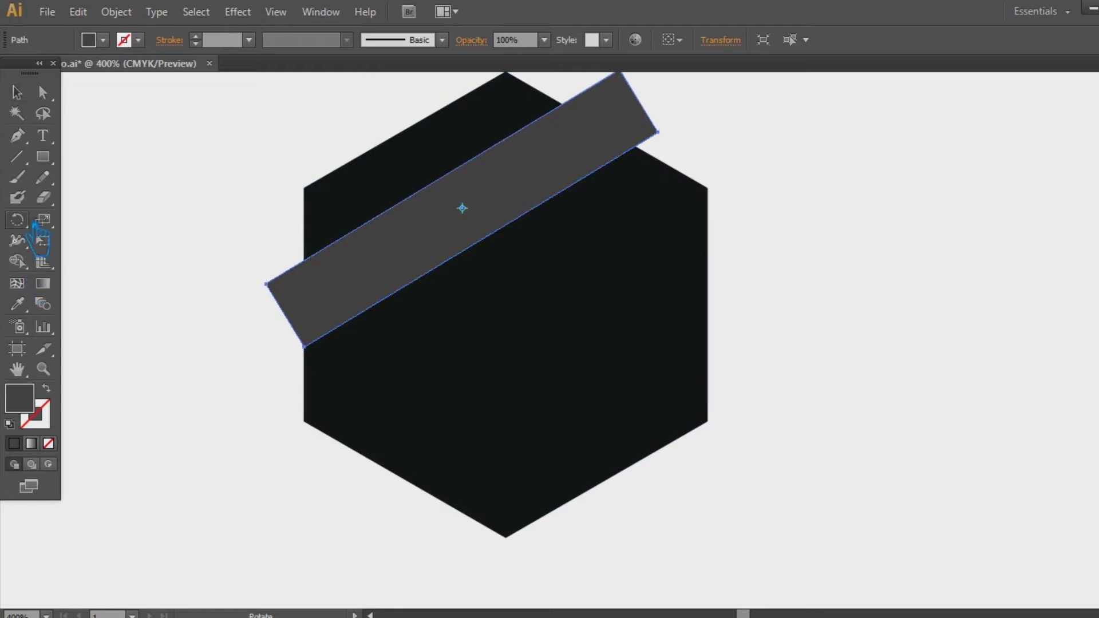
pyautogui.click(17, 92)
pyautogui.moveTo(659, 130); pyautogui.dragTo(693, 144)
pyautogui.hotkey('ctrl', 'z')
pyautogui.hotkey('ctrl', 'z')
pyautogui.hotkey('ctrl', 'z')
# - Narrow the upright grey bar by shifting its left-edge anchor points to the right
pyautogui.press('a')
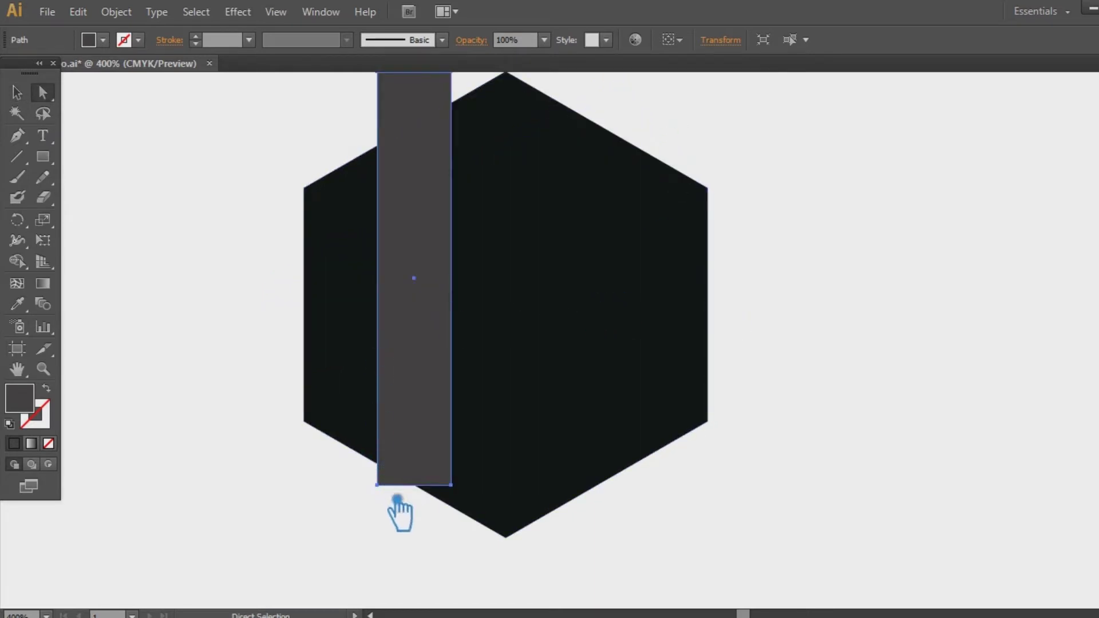
pyautogui.click(378, 485)
pyautogui.scroll(2, 564, 262)
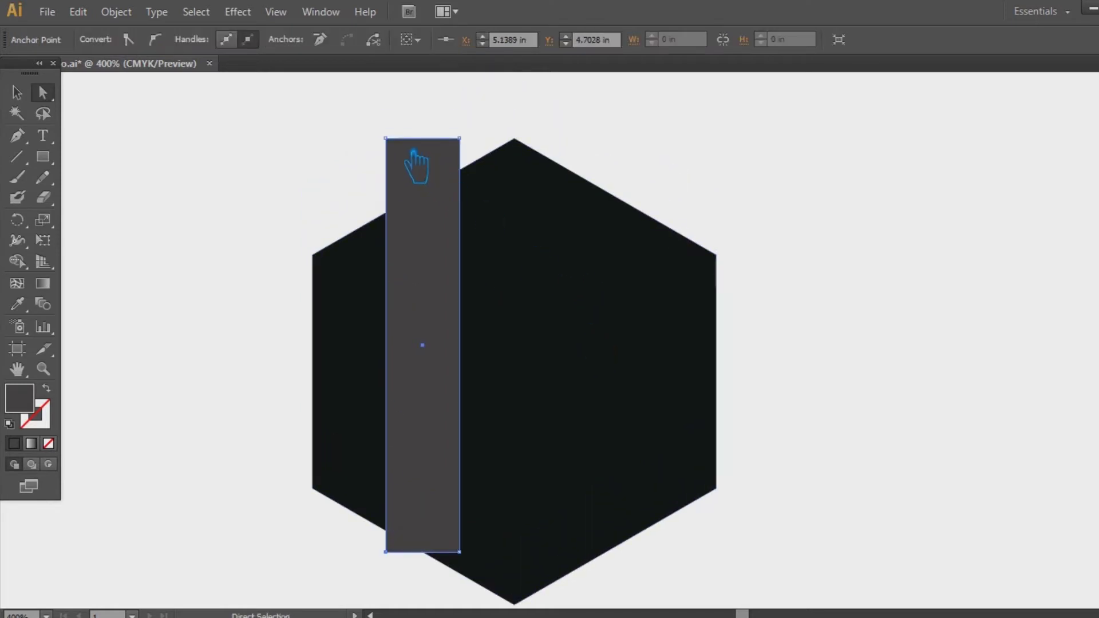
pyautogui.press('Right')
pyautogui.press('Right')
pyautogui.press('Right')
pyautogui.press('Right')
pyautogui.press('Right')
pyautogui.press('Right')
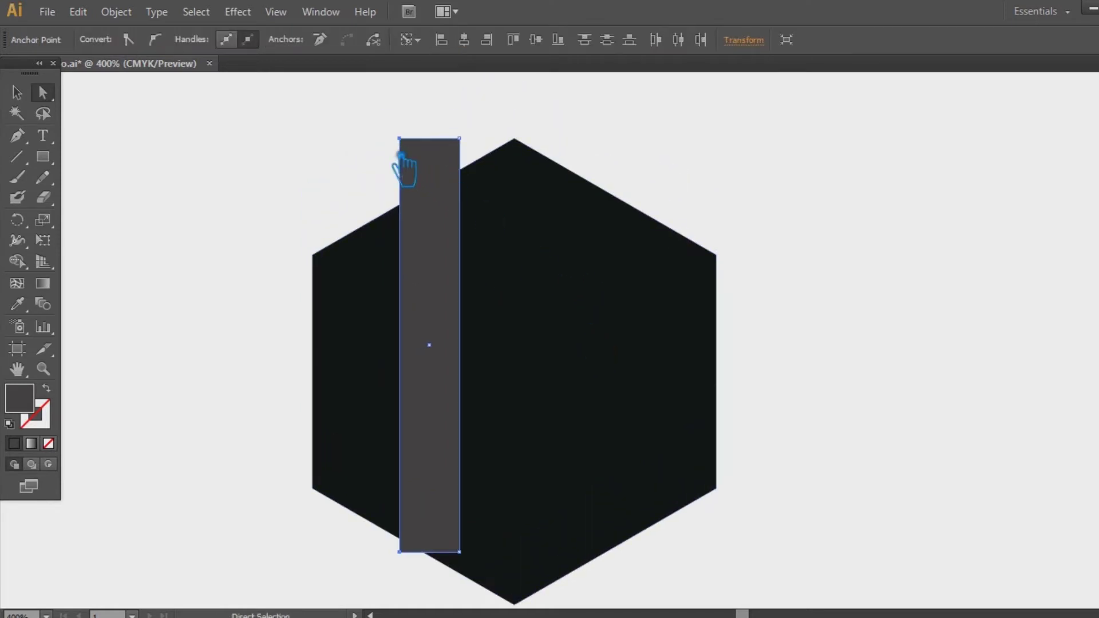
pyautogui.press('v')
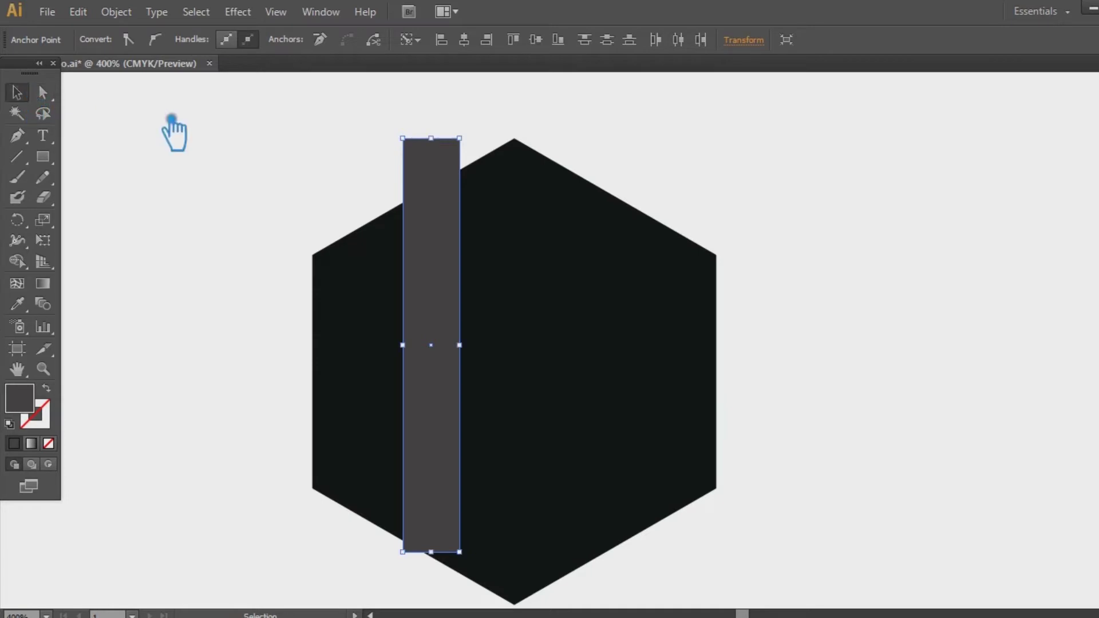
# - Rotate the narrowed bar parallel to the hexagon's upper-left edge and place it diagonally across the upper part
pyautogui.click(461, 157)
pyautogui.hotkey('ctrl', 'z')
pyautogui.moveTo(479, 140); pyautogui.dragTo(668, 261)
pyautogui.moveTo(530, 265); pyautogui.dragTo(554, 209)
pyautogui.moveTo(664, 166); pyautogui.dragTo(645, 158)
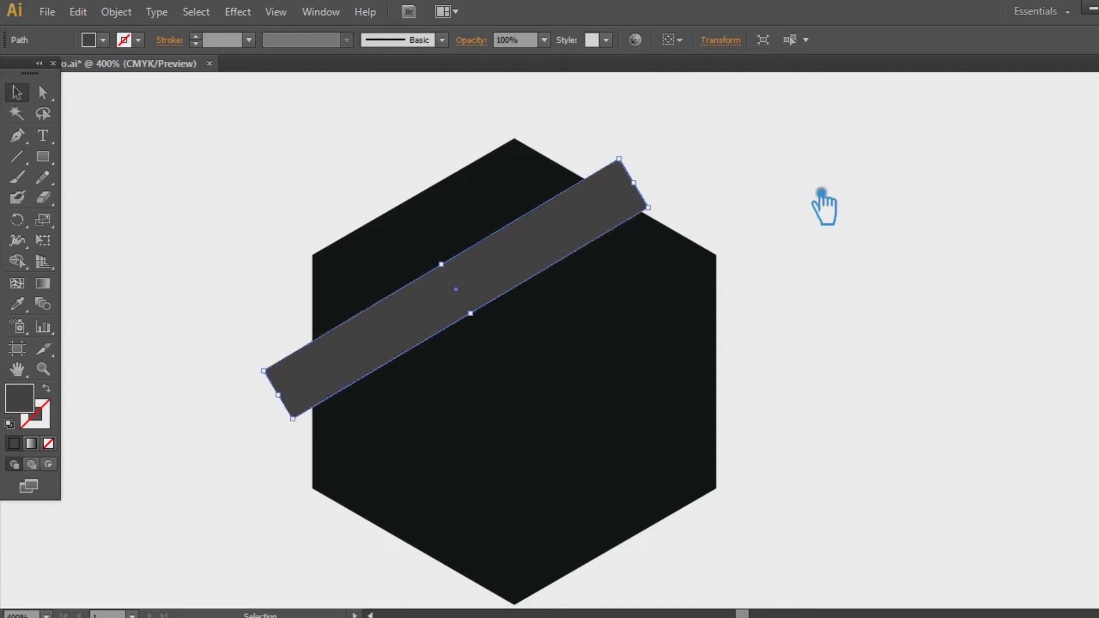
pyautogui.click(824, 206)
pyautogui.click(638, 191)
pyautogui.moveTo(643, 159); pyautogui.dragTo(650, 166)
pyautogui.click(767, 167)
# - Duplicate the diagonal bar and position the copy across the hexagon's lower-right part, mirroring the upper bar's spacing
pyautogui.moveTo(543, 268); pyautogui.dragTo(625, 421)
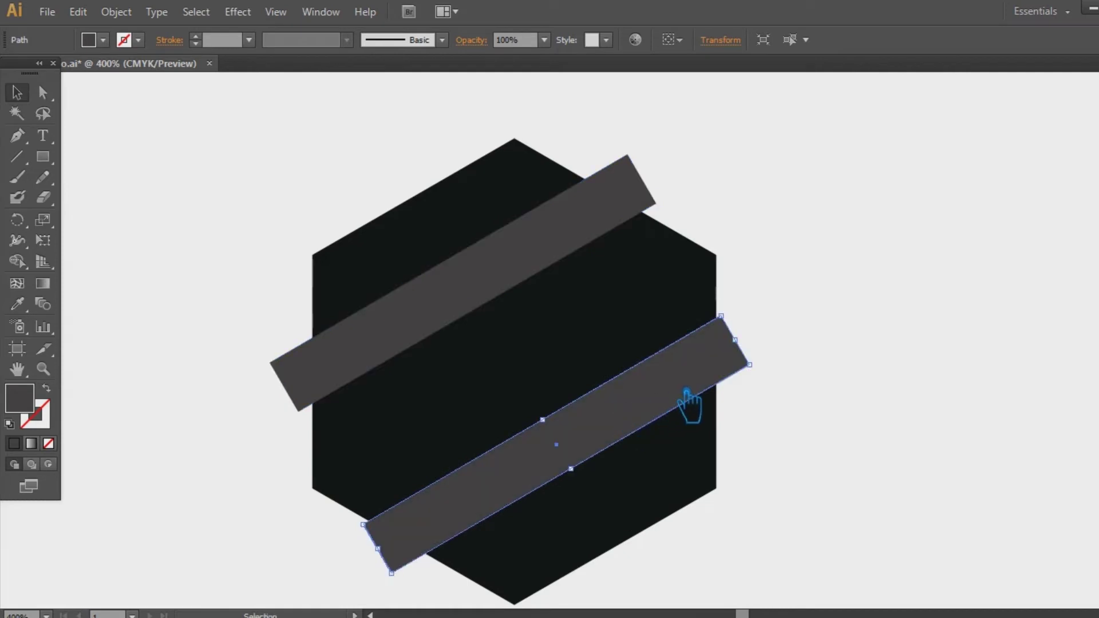
pyautogui.moveTo(688, 402); pyautogui.dragTo(643, 439)
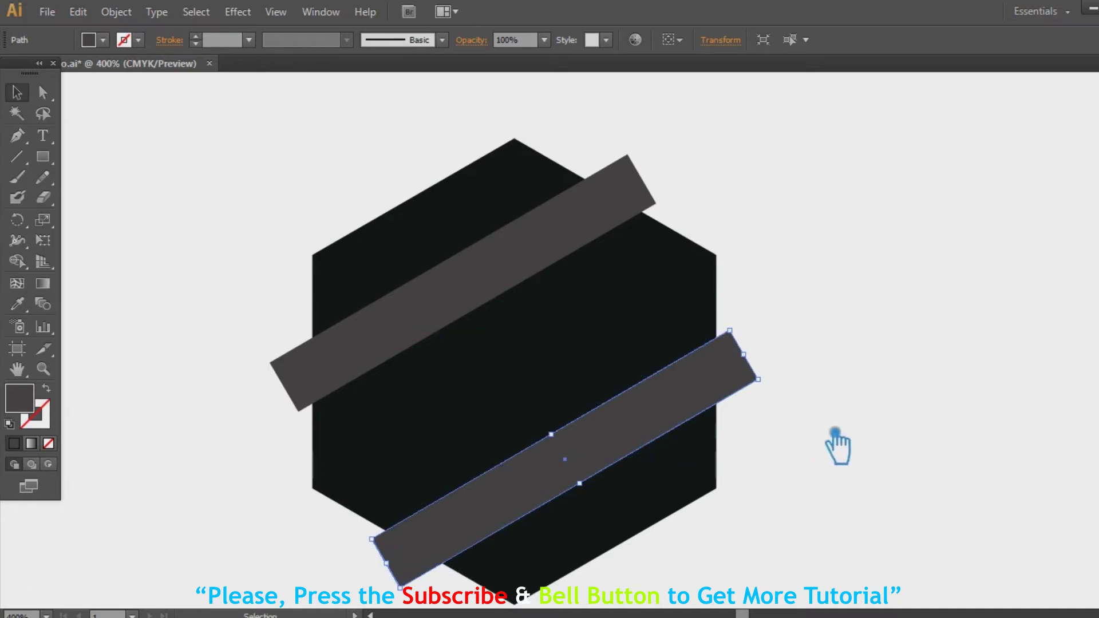
pyautogui.click(517, 297)
pyautogui.moveTo(517, 297); pyautogui.dragTo(521, 314)
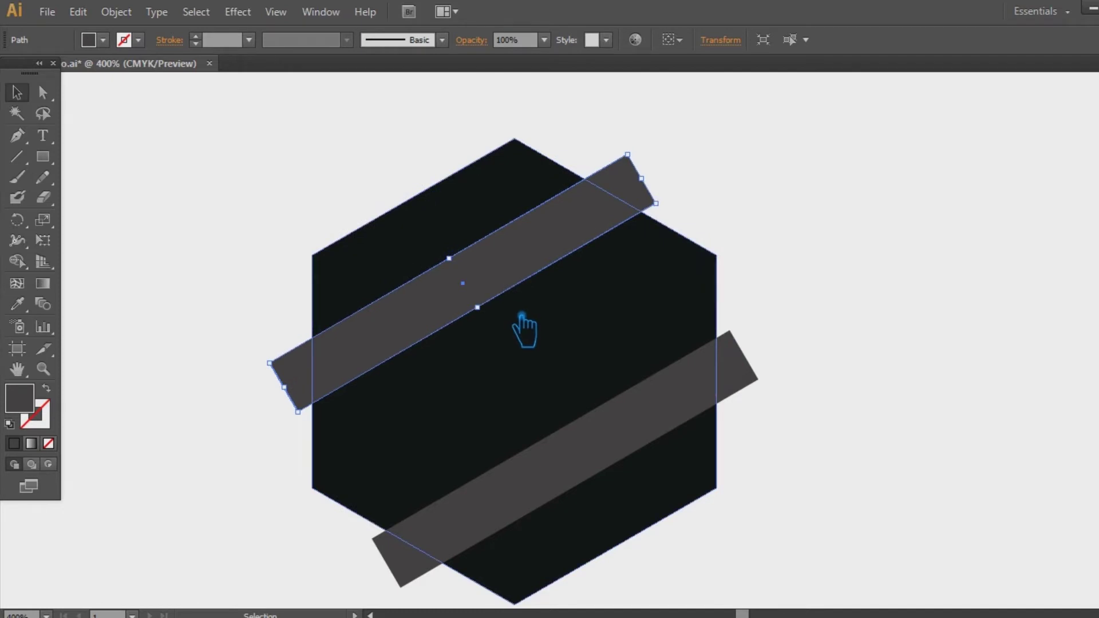
pyautogui.moveTo(570, 484); pyautogui.dragTo(569, 486)
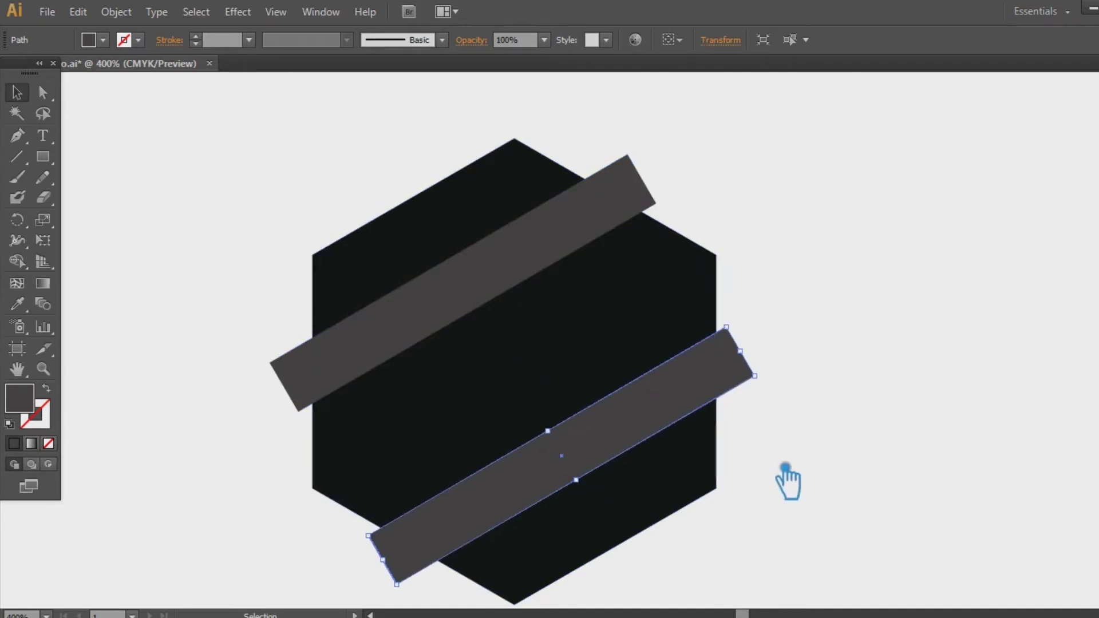
pyautogui.click(769, 515)
# - Divide the hexagon with both bars using Pathfinder and ungroup the resulting pieces
pyautogui.moveTo(765, 549); pyautogui.dragTo(242, 190)
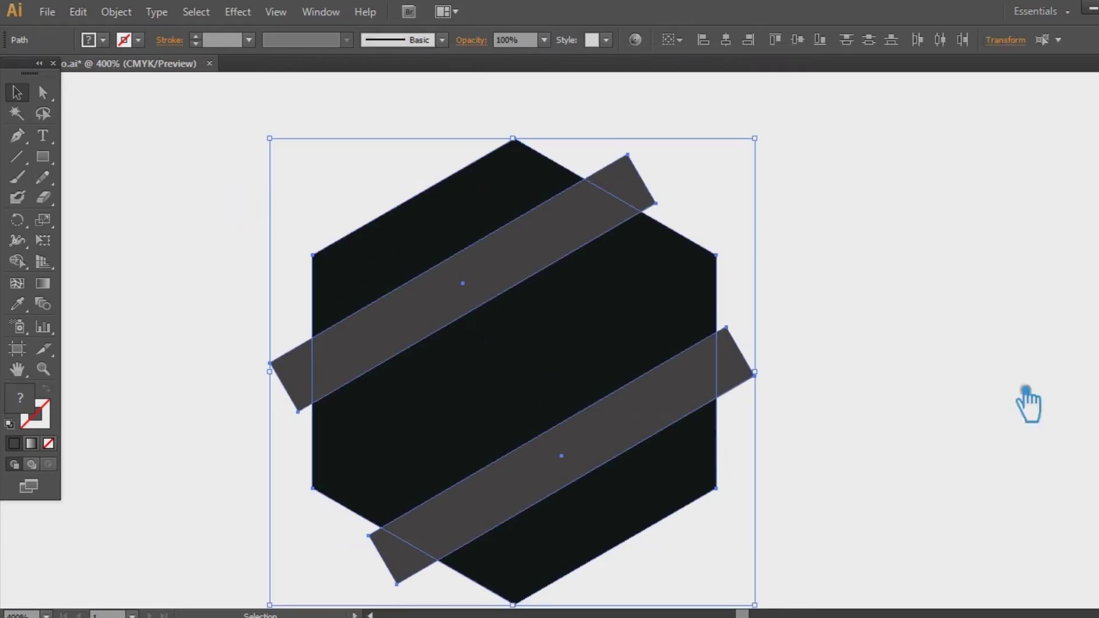
pyautogui.hotkey('ctrl', 'shift', 'F9')
pyautogui.click(983, 452)
pyautogui.click(1038, 355)
pyautogui.rightClick(349, 366)
pyautogui.click(372, 432)
pyautogui.click(847, 343)
# - Delete the four grey bar ends that stick out beyond the hexagon
pyautogui.click(659, 191)
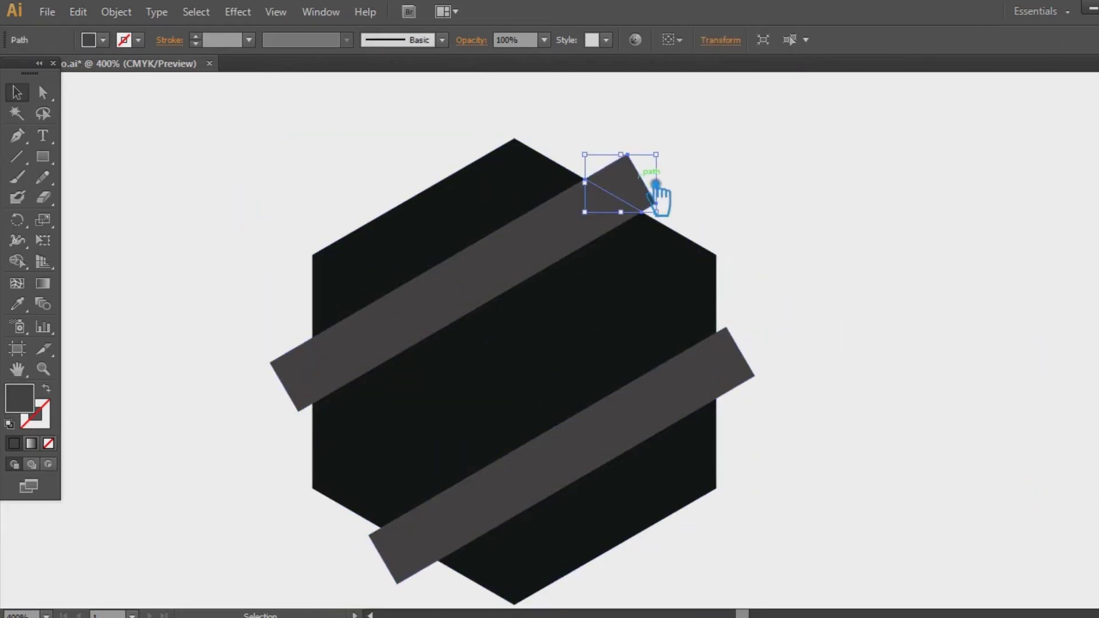
pyautogui.press('Delete')
pyautogui.click(744, 373)
pyautogui.press('Delete')
pyautogui.click(395, 564)
pyautogui.press('Delete')
pyautogui.click(304, 386)
pyautogui.press('Delete')
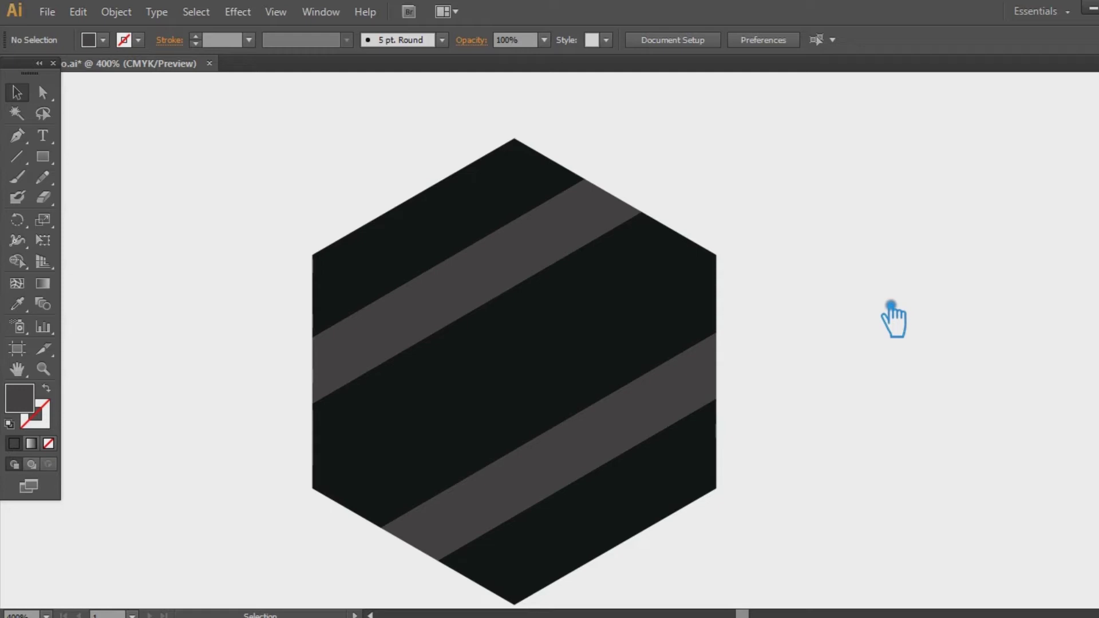
# - Delete the two grey stripes inside the hexagon, leaving three separate black pieces
pyautogui.click(486, 290)
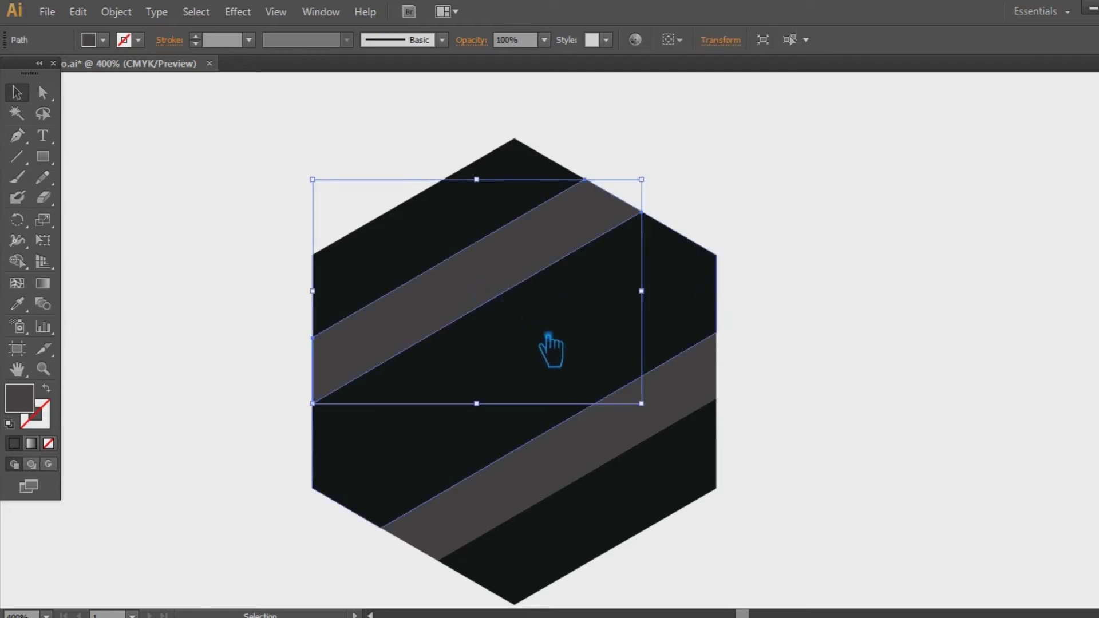
pyautogui.press('Delete')
pyautogui.click(633, 456)
pyautogui.press('Delete')
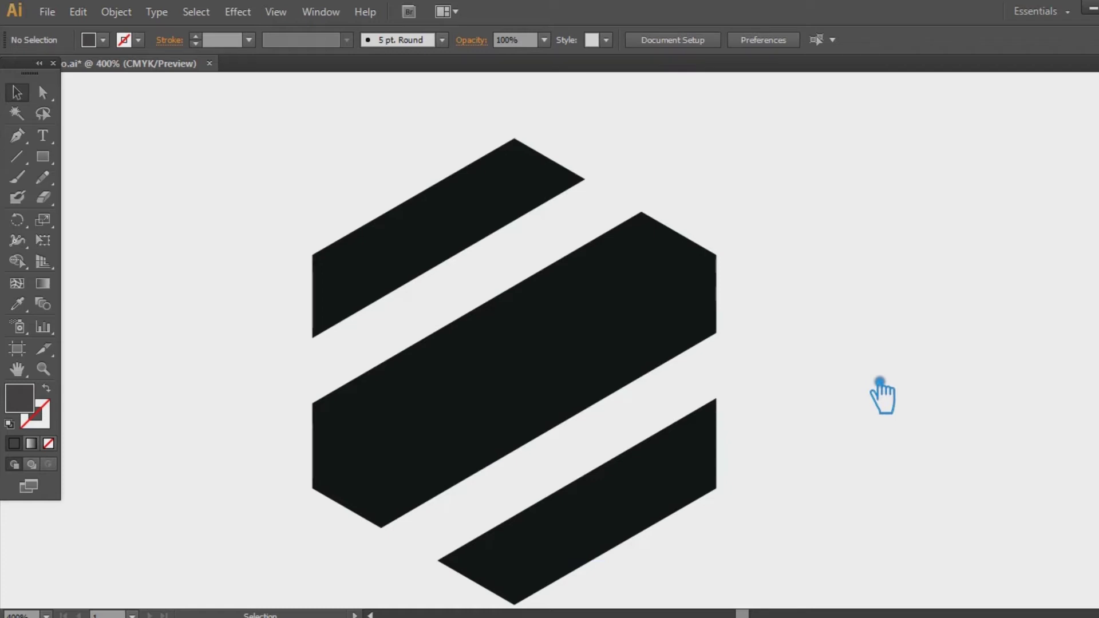
# - Draw a tall dark grey rectangle beside the cut hexagon and position it diagonally over the hexagon's left side
pyautogui.moveTo(43, 156); pyautogui.dragTo(91, 152)
pyautogui.moveTo(156, 171); pyautogui.dragTo(236, 503)
pyautogui.click(17, 92)
pyautogui.moveTo(245, 189); pyautogui.dragTo(127, 190)
pyautogui.moveTo(192, 344); pyautogui.dragTo(385, 364)
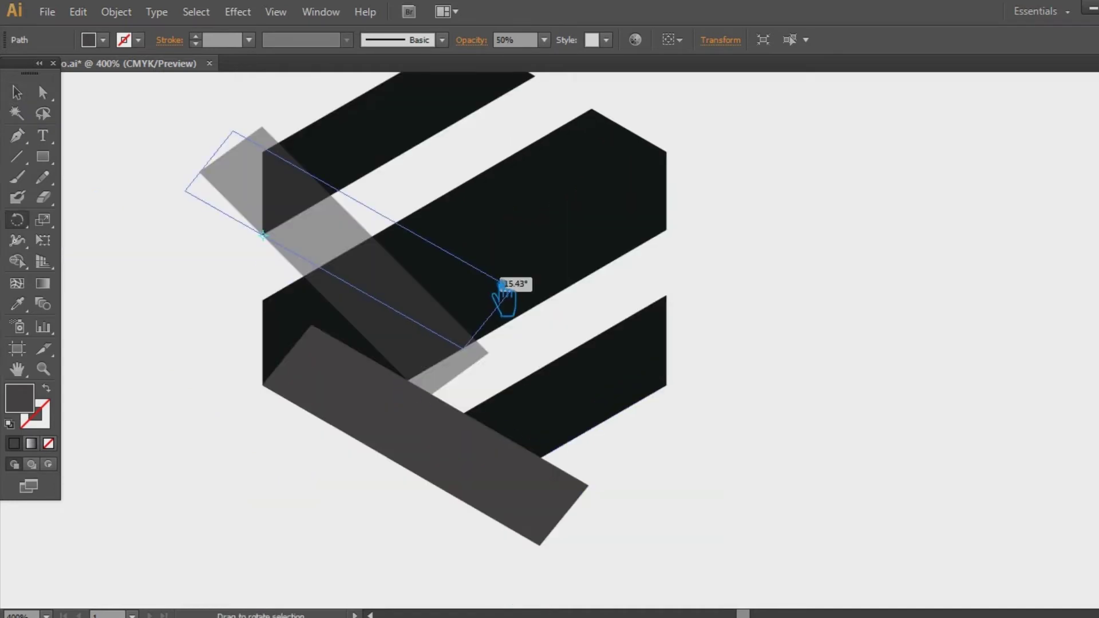
# - Rotate the semi-transparent upper bar about 15° to match the lower bar's angle and set its opacity to 100%
pyautogui.moveTo(508, 286); pyautogui.dragTo(504, 286)
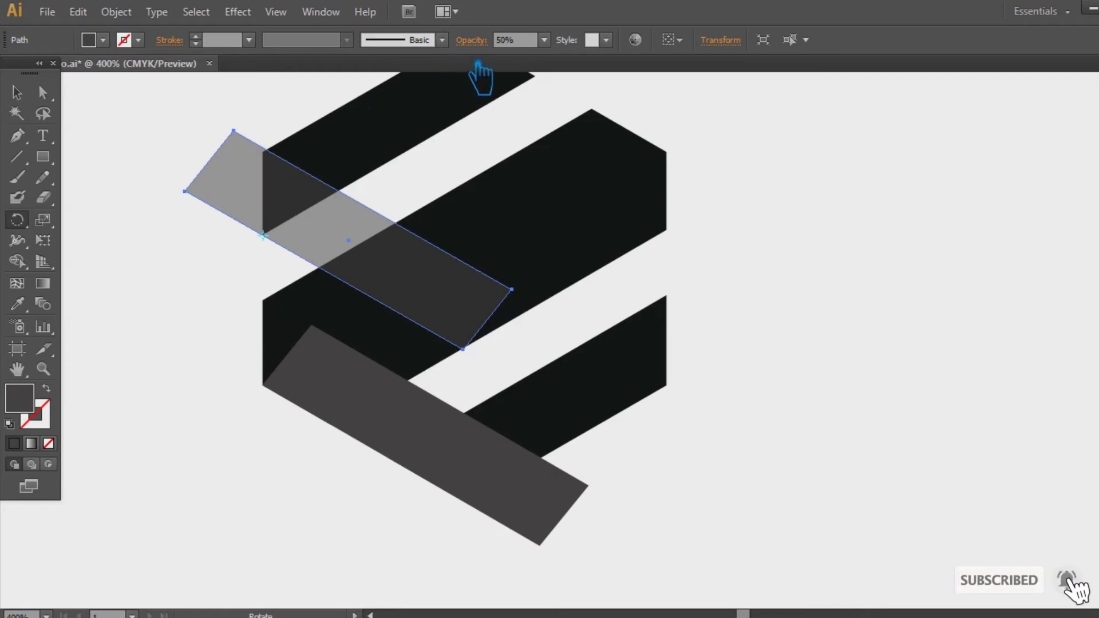
pyautogui.click(544, 40)
pyautogui.click(565, 247)
pyautogui.press('v')
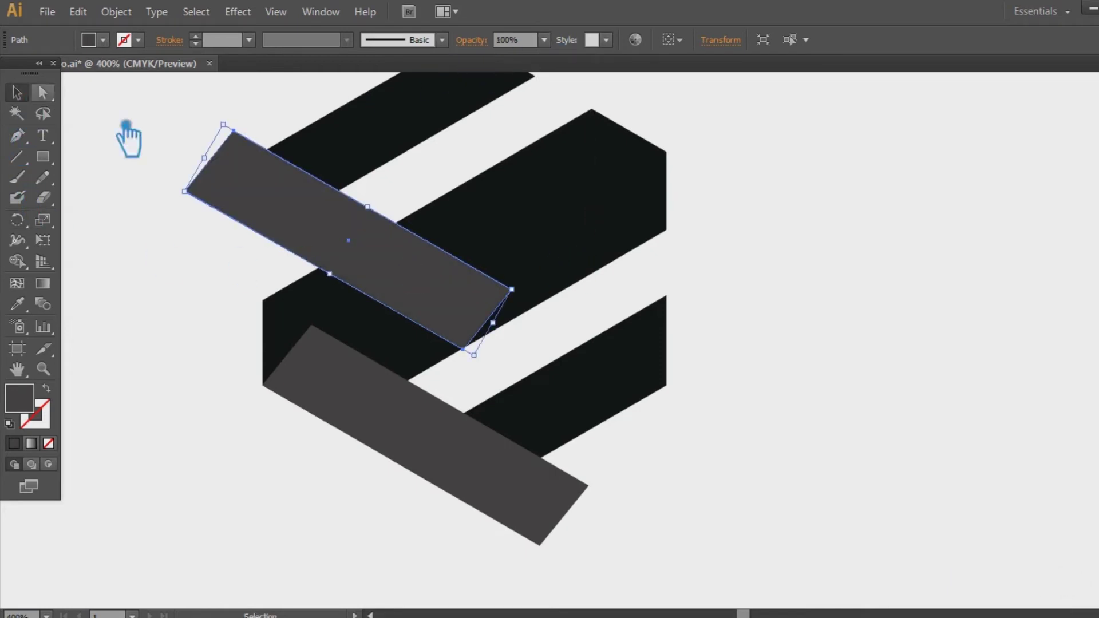
# - Divide the three black hexagon pieces and both grey bars where they overlap, and ungroup the result
pyautogui.click(816, 344)
pyautogui.moveTo(816, 344); pyautogui.dragTo(851, 405)
pyautogui.moveTo(801, 544); pyautogui.dragTo(217, 154)
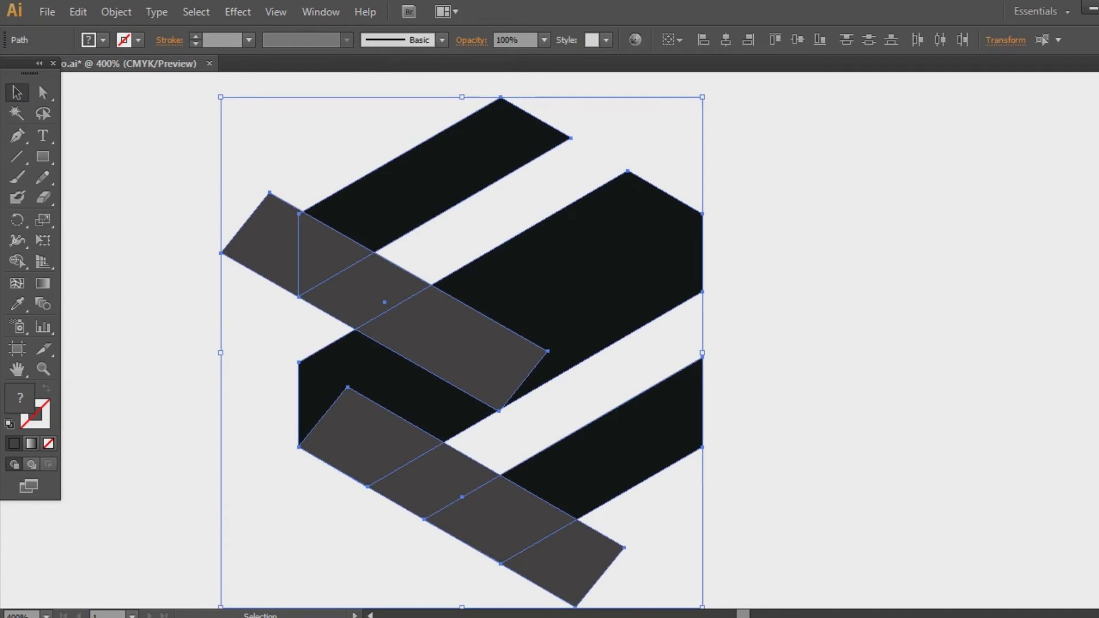
pyautogui.hotkey('shift', 'ctrl', 'F9')
pyautogui.click(961, 441)
pyautogui.click(801, 355)
pyautogui.click(378, 304)
pyautogui.rightClick(363, 287)
pyautogui.click(429, 385)
# - Remove the grey ends outside the hexagon and turn the overlaps on the upper and middle bars black, leaving grey links in the gaps
pyautogui.click(289, 252)
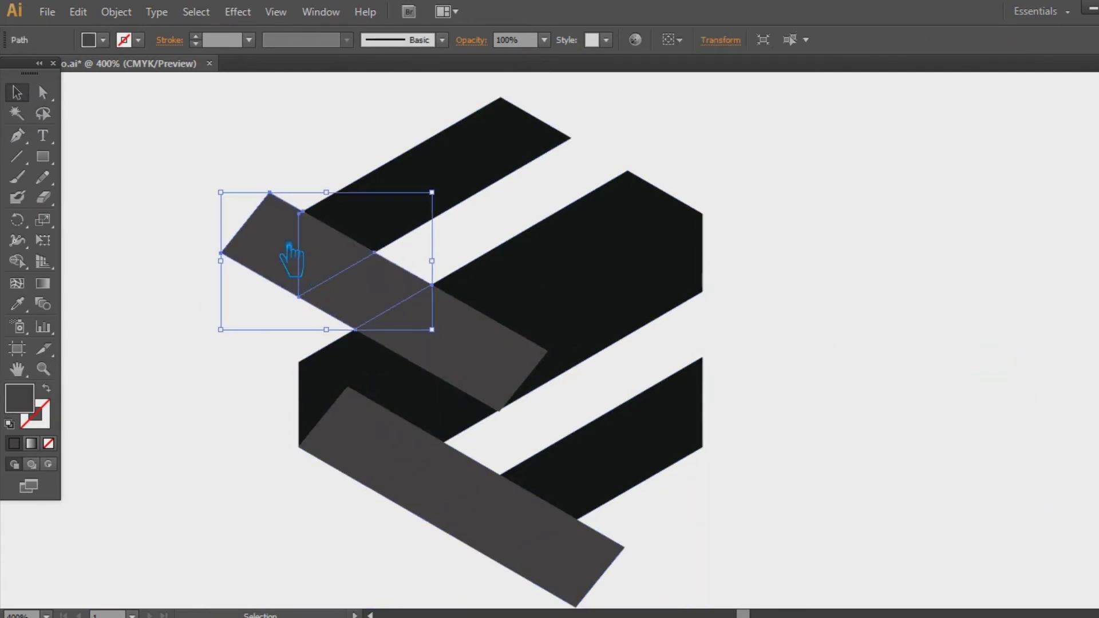
pyautogui.hotkey('ctrl', '=')
pyautogui.click(368, 269)
pyautogui.hotkey('ctrl', '-')
pyautogui.hotkey('ctrl', '-')
pyautogui.hotkey('ctrl', '-')
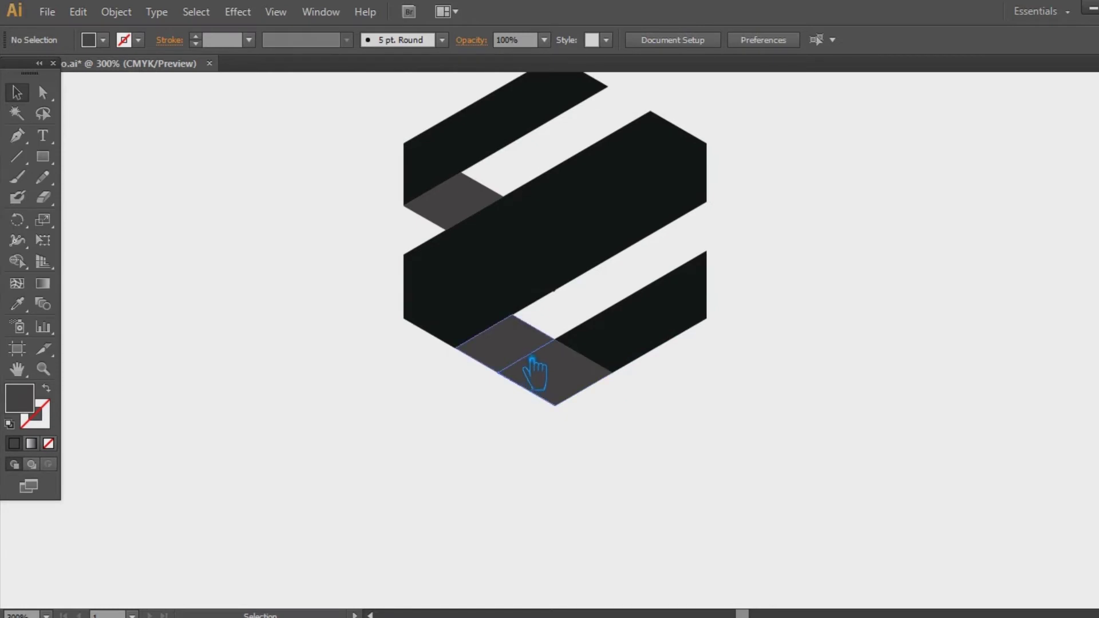
# - Recolour the hexagon's bottom grey corner with the bars' black and unite it with the lower black bar
pyautogui.click(591, 376)
pyautogui.keyDown('shift'); pyautogui.click(690, 319); pyautogui.keyUp('shift')
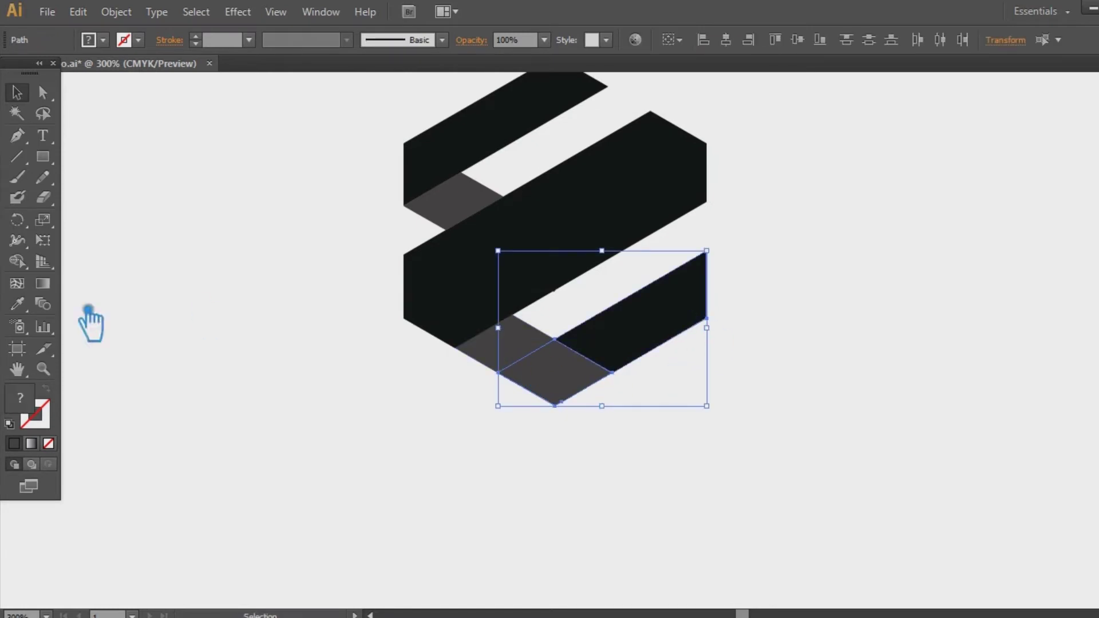
pyautogui.click(595, 217)
pyautogui.hotkey('ctrl', 'shift', 'F9')
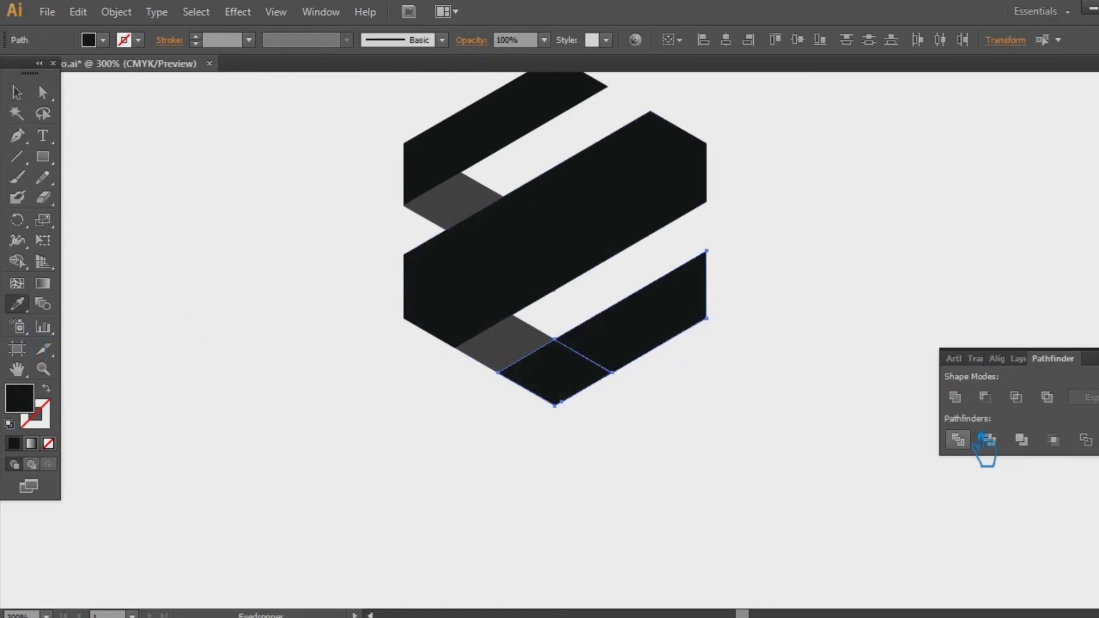
pyautogui.click(956, 397)
pyautogui.hotkey('ctrl', 'shift', 'F9')
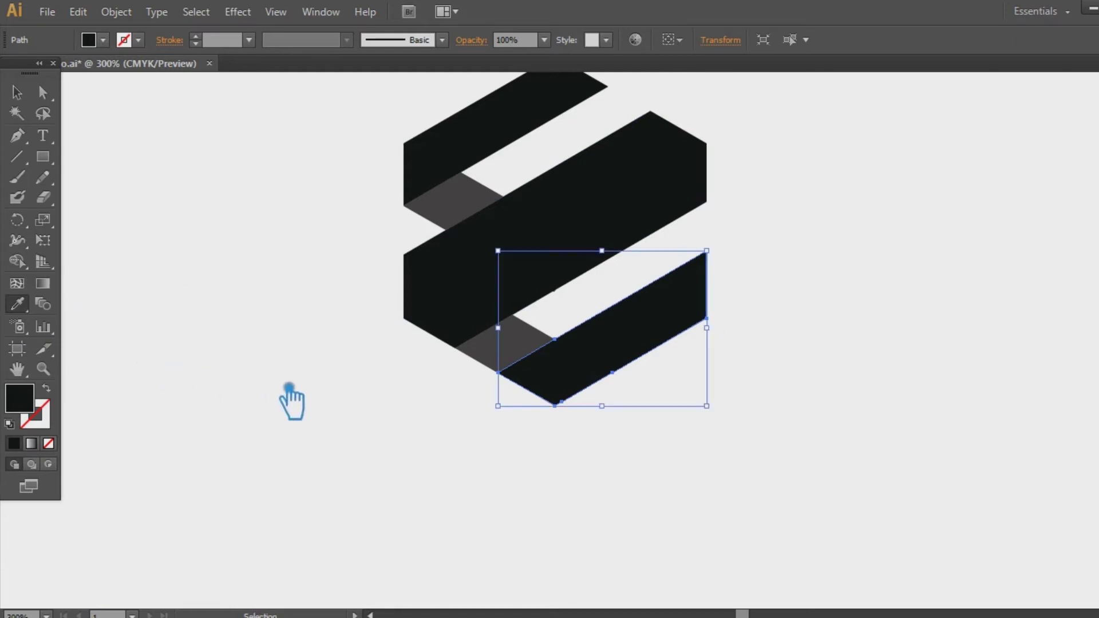
# - Delete the two surplus anchor points along the lower black bar's bottom edge
pyautogui.hotkey('ctrl', '+')
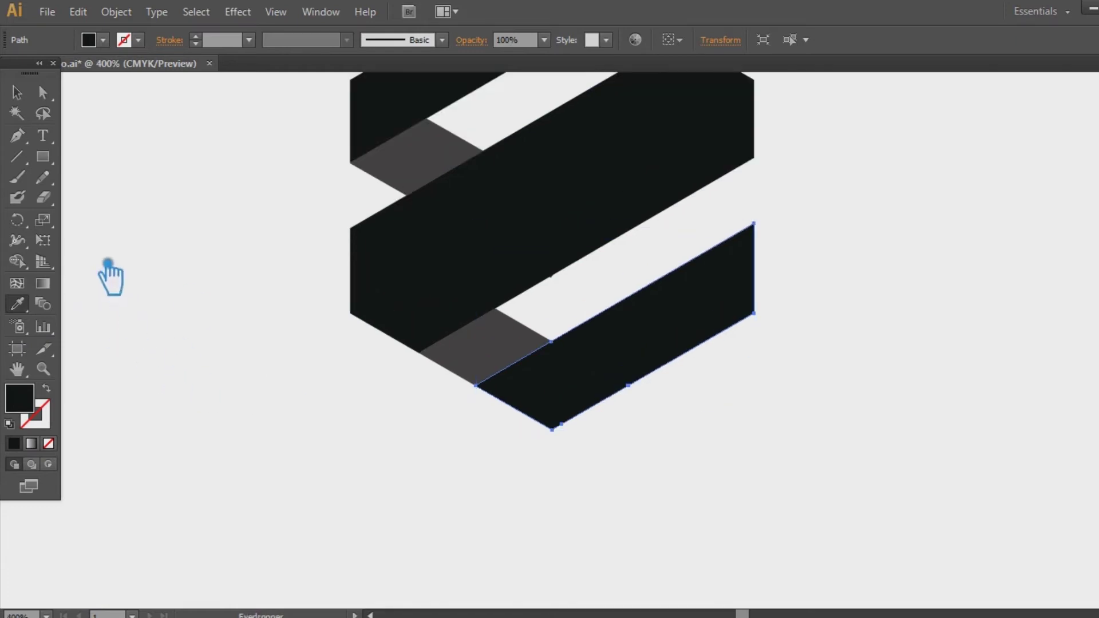
pyautogui.click(19, 138)
pyautogui.moveTo(17, 136); pyautogui.dragTo(109, 177)
pyautogui.click(641, 390)
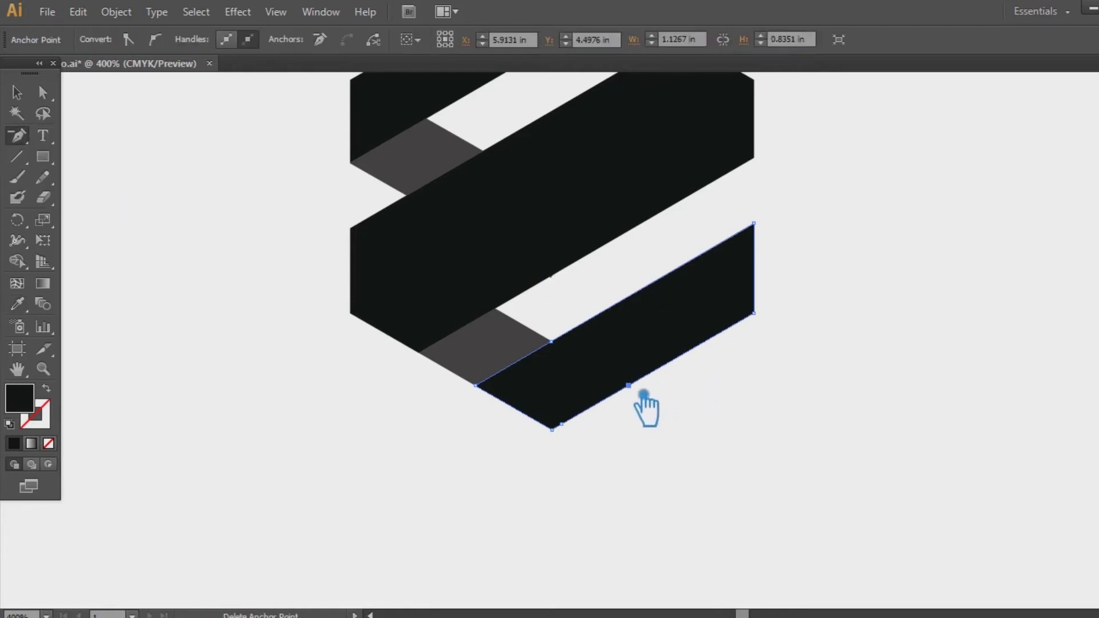
pyautogui.click(577, 436)
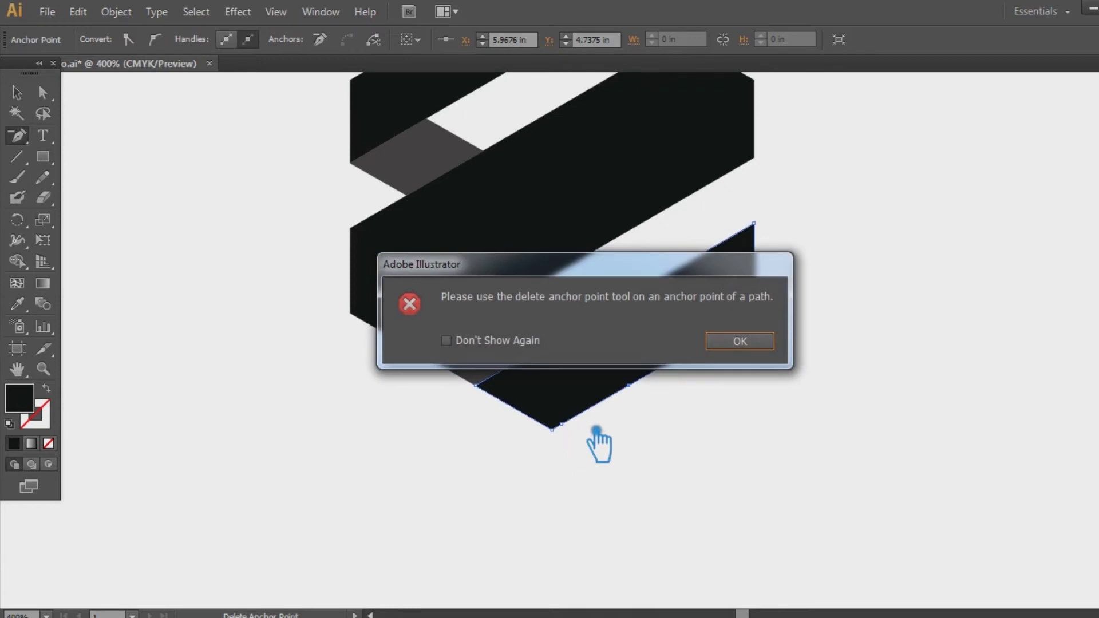
pyautogui.click(734, 342)
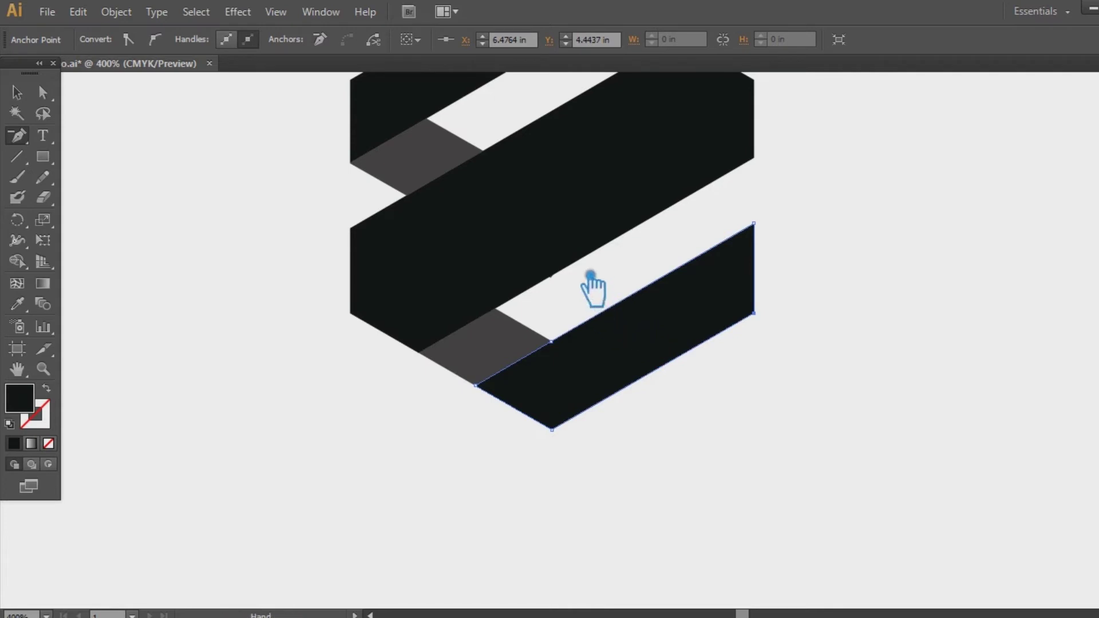
pyautogui.moveTo(590, 280); pyautogui.dragTo(713, 398)
# - Delete the two surplus anchor points where the middle black bar's upper edge meets the upper grey link
pyautogui.click(18, 91)
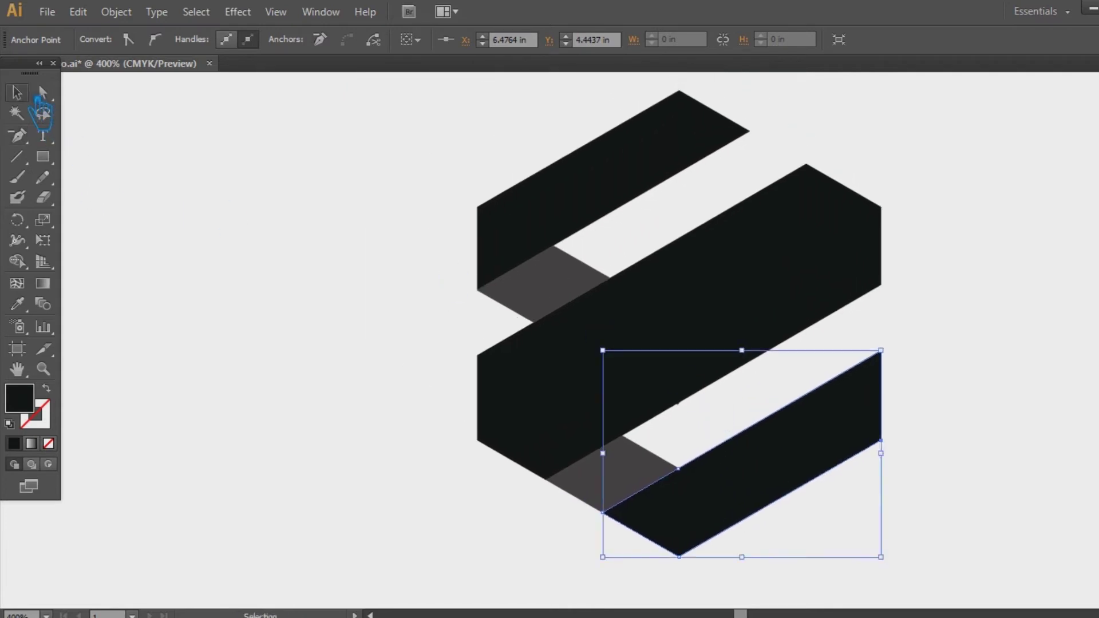
pyautogui.click(676, 276)
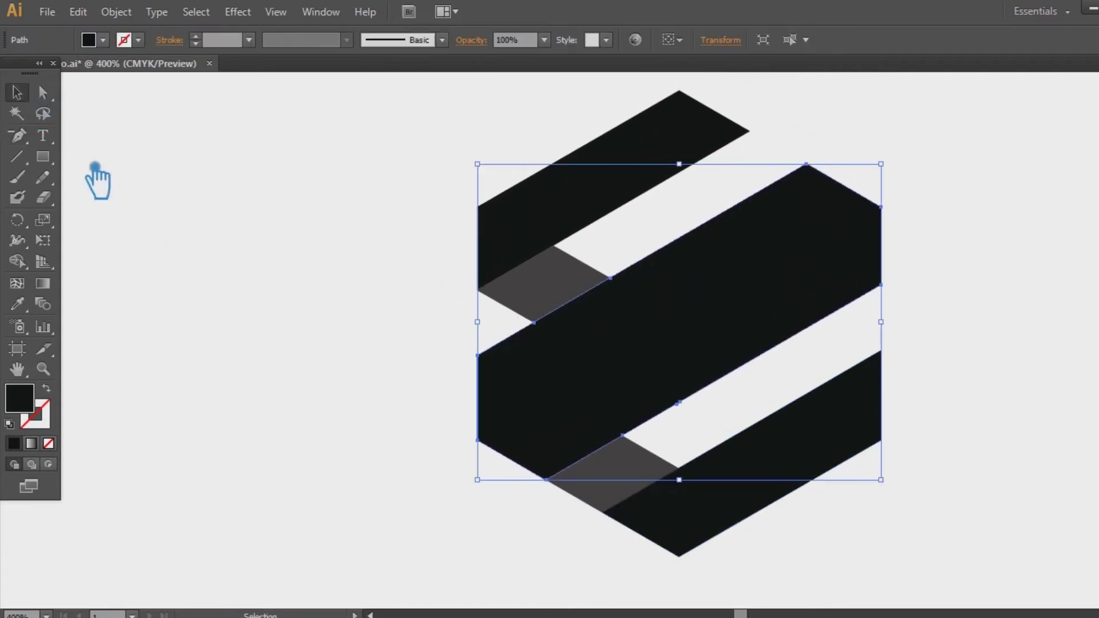
pyautogui.click(17, 135)
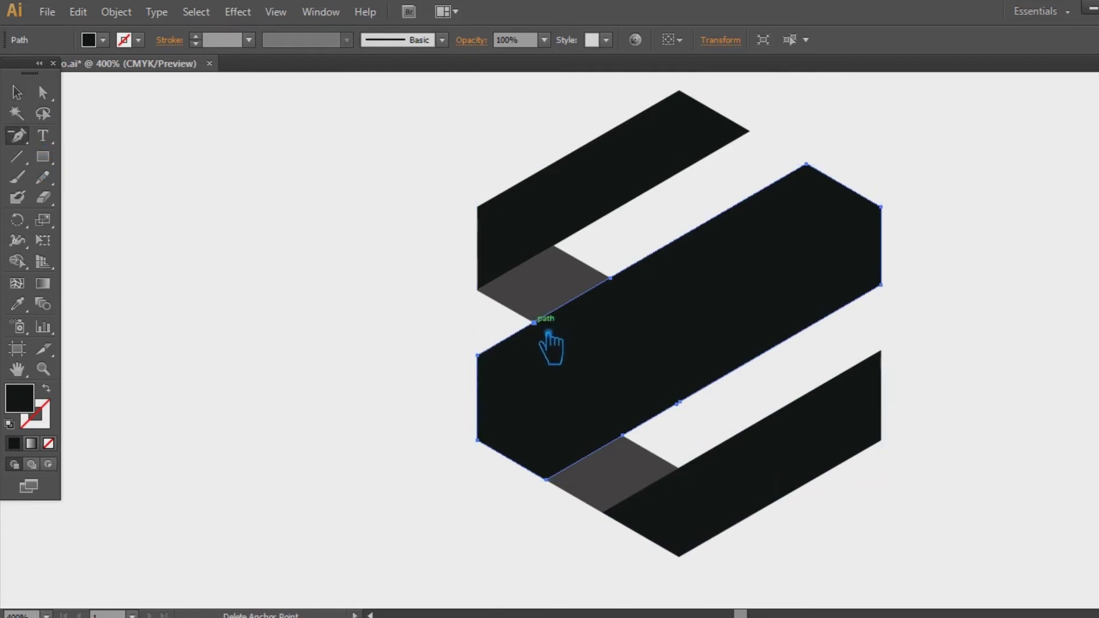
pyautogui.click(534, 323)
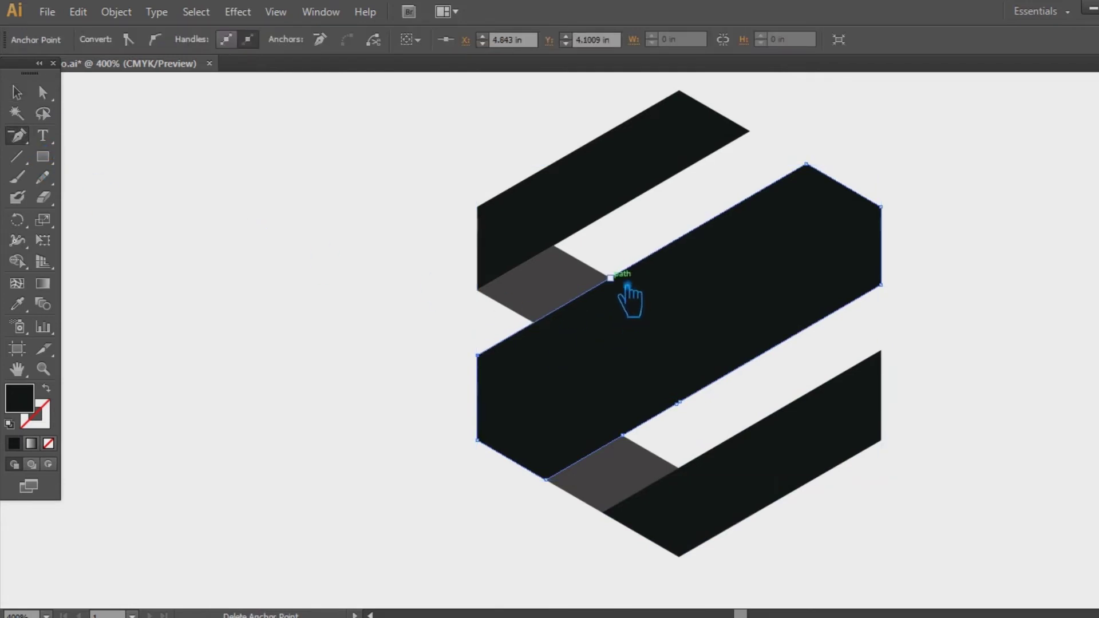
pyautogui.click(28, 96)
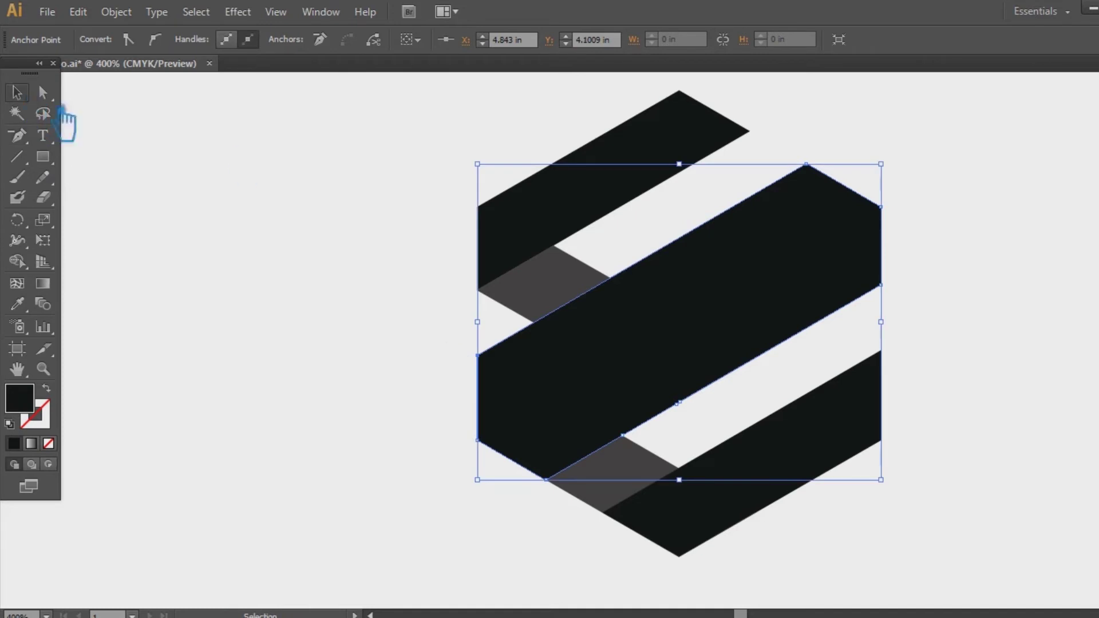
# - Delete the surplus anchor points on the upper black bar, at its lower edge by the grey link and near its upper-left corner
pyautogui.click(613, 203)
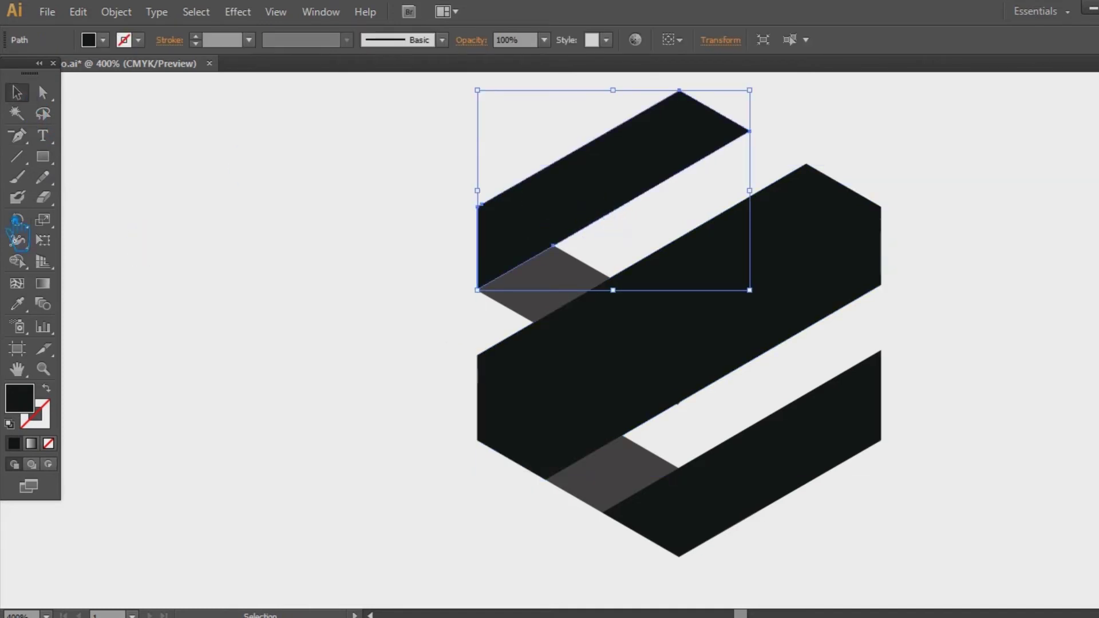
pyautogui.click(17, 136)
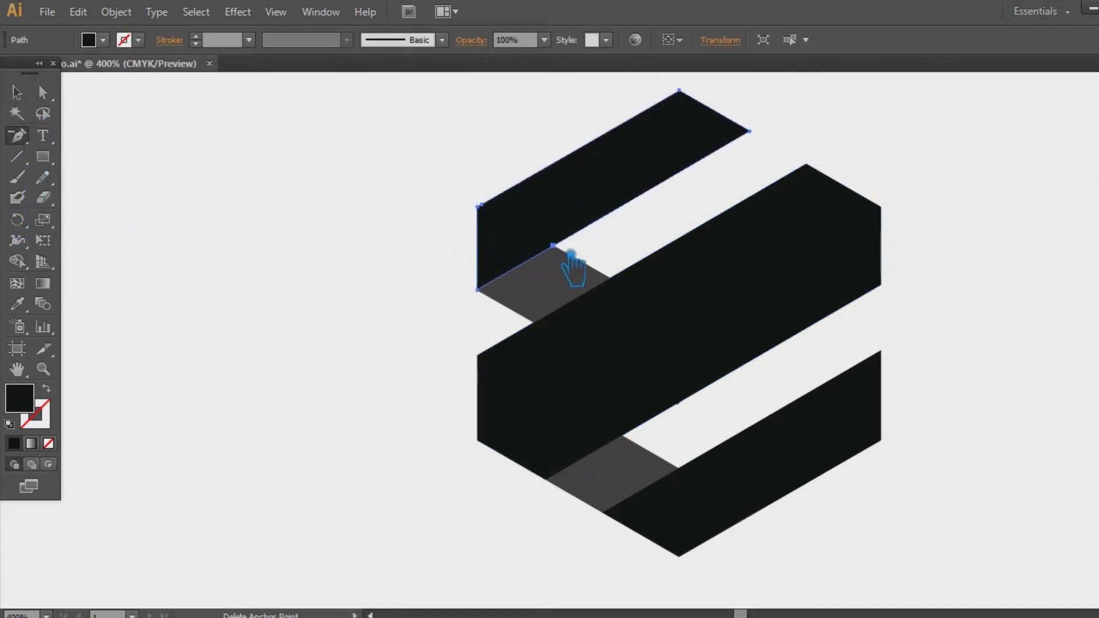
pyautogui.click(553, 247)
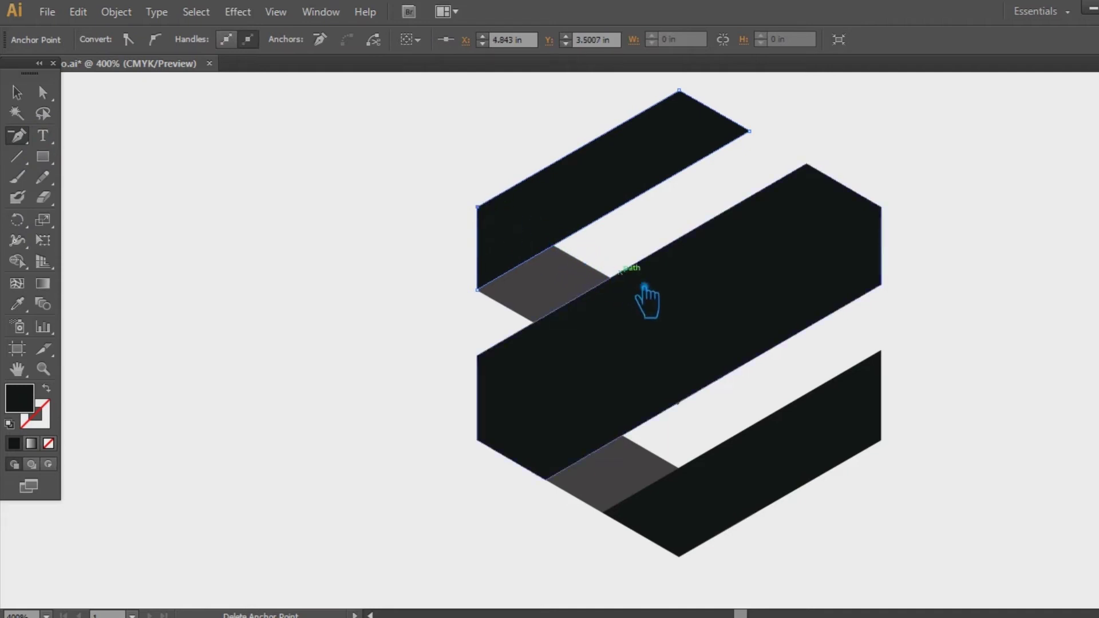
pyautogui.press('v')
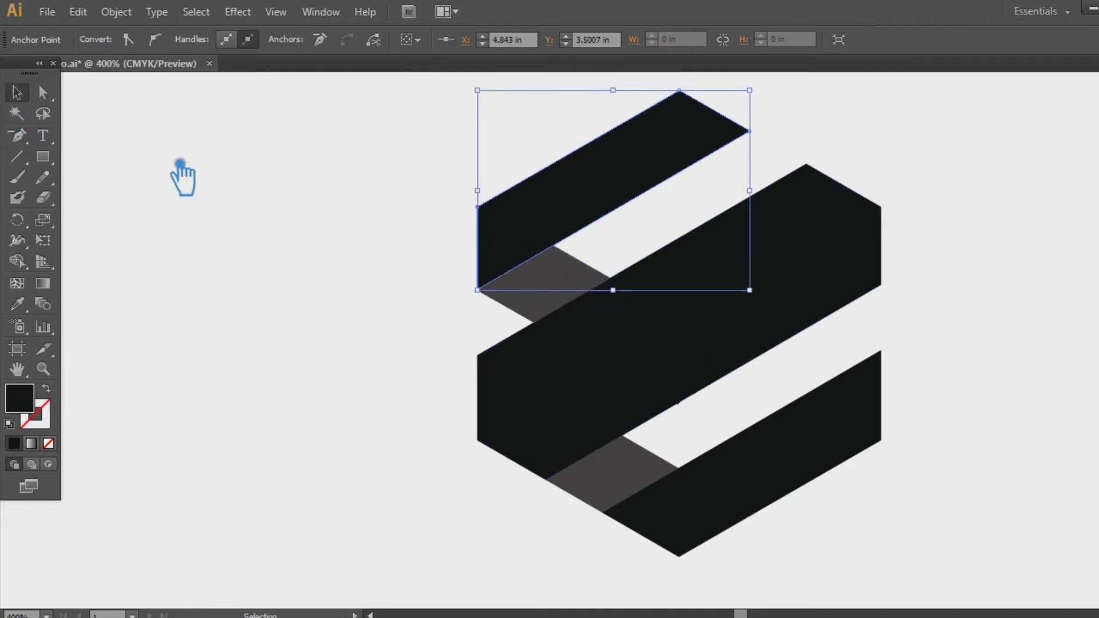
pyautogui.click(306, 270)
# - Group the three black bars, leaving out the two grey links
pyautogui.moveTo(1013, 408); pyautogui.dragTo(898, 401)
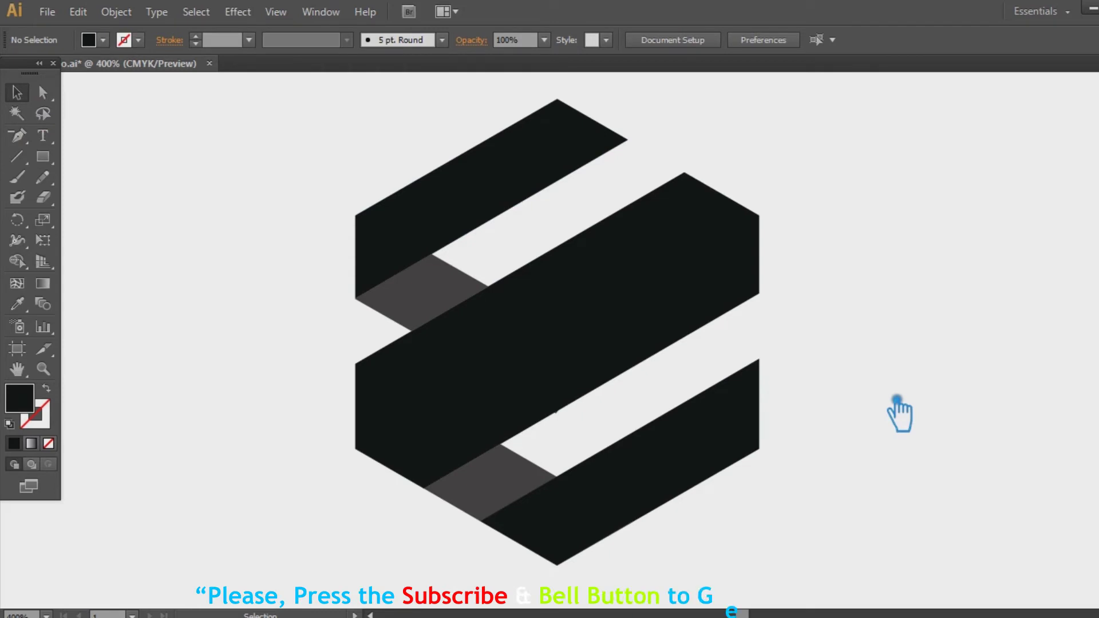
pyautogui.click(458, 306)
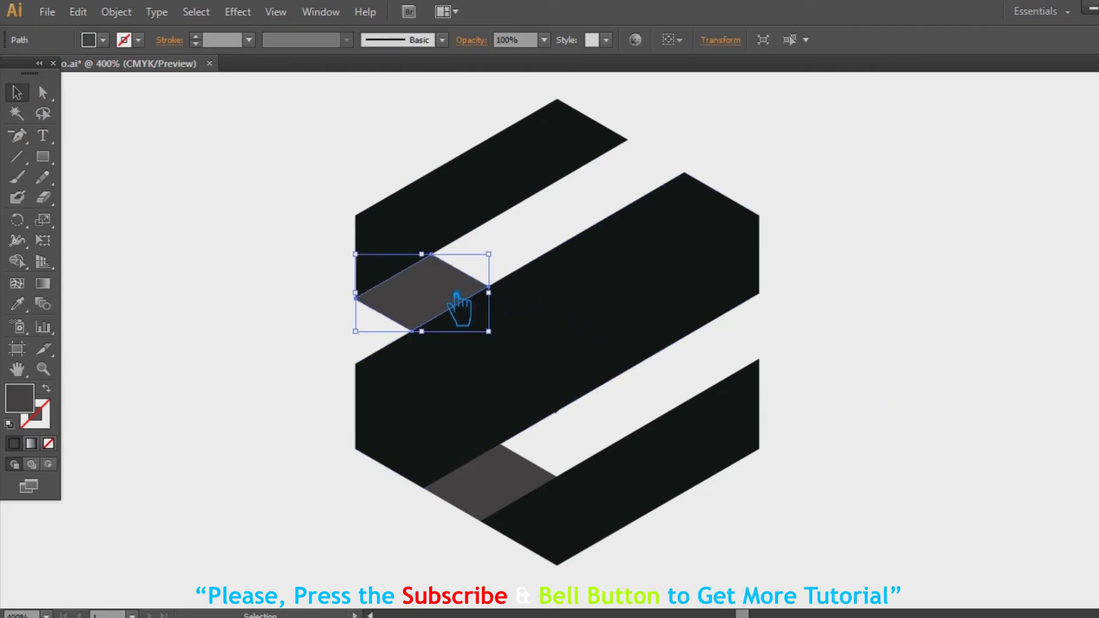
pyautogui.click(512, 184)
pyautogui.keyDown('shift'); pyautogui.click(540, 361); pyautogui.keyUp('shift')
pyautogui.keyDown('shift'); pyautogui.click(687, 478); pyautogui.keyUp('shift')
pyautogui.press('a')
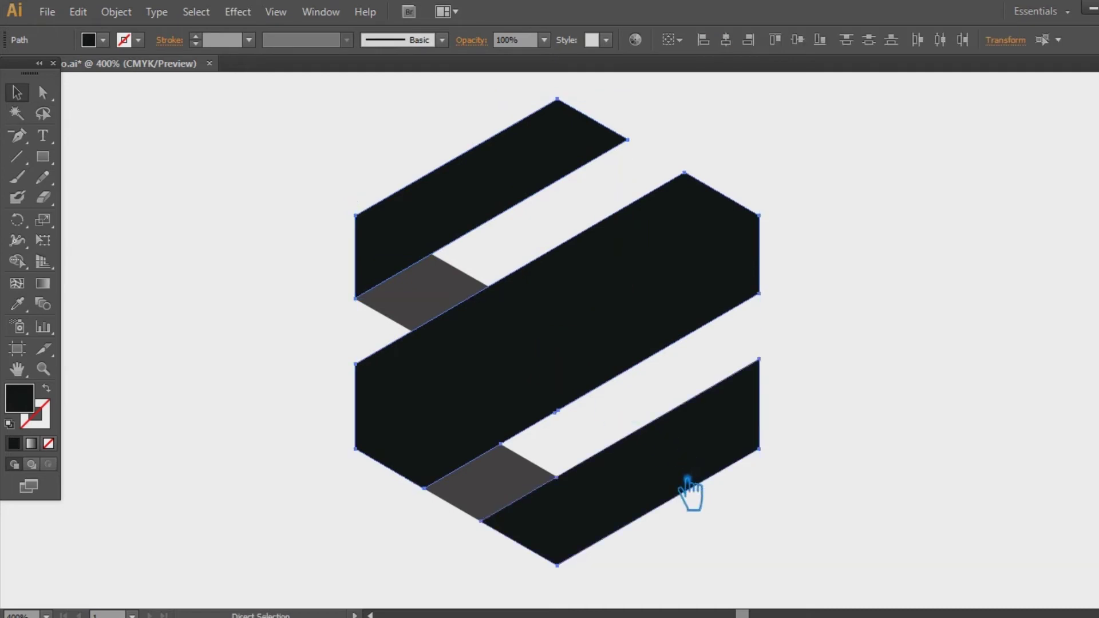
pyautogui.hotkey('ctrl', 'g')
pyautogui.press('v')
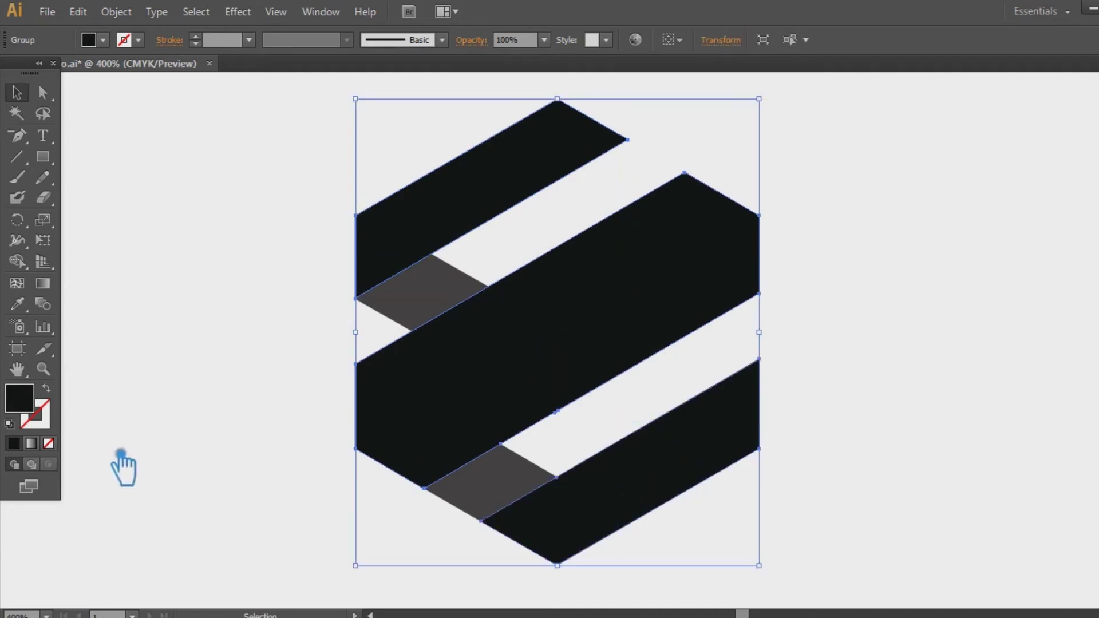
# - Delete the stray anchor point near the centre of the middle black bar's lower edge
pyautogui.click(17, 136)
pyautogui.keyDown('ctrl'); pyautogui.click(577, 419); pyautogui.keyUp('ctrl')
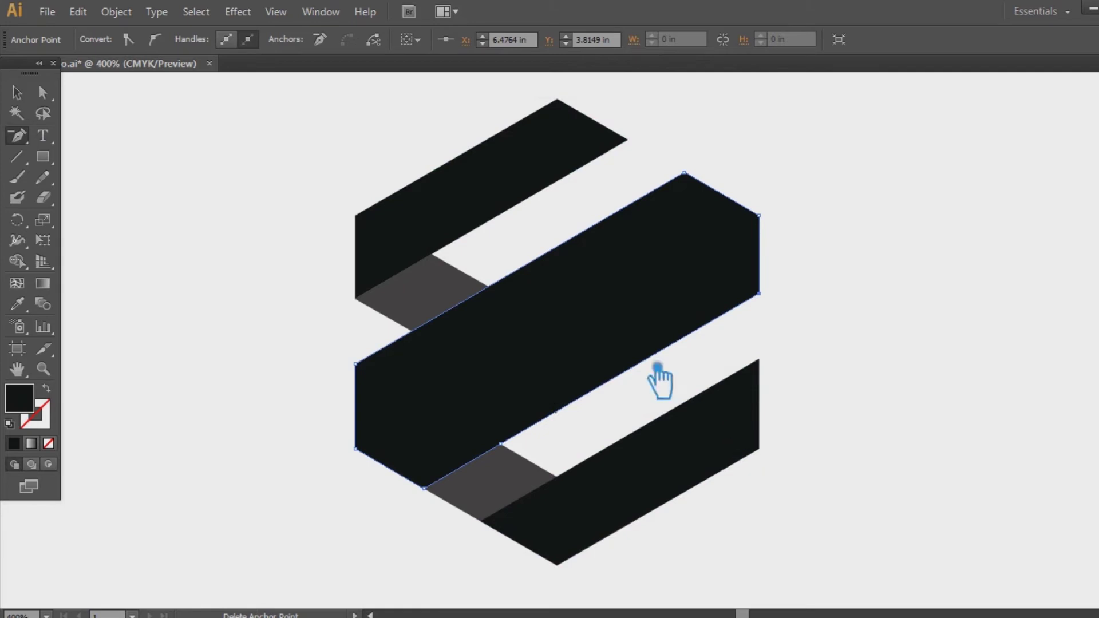
pyautogui.click(17, 92)
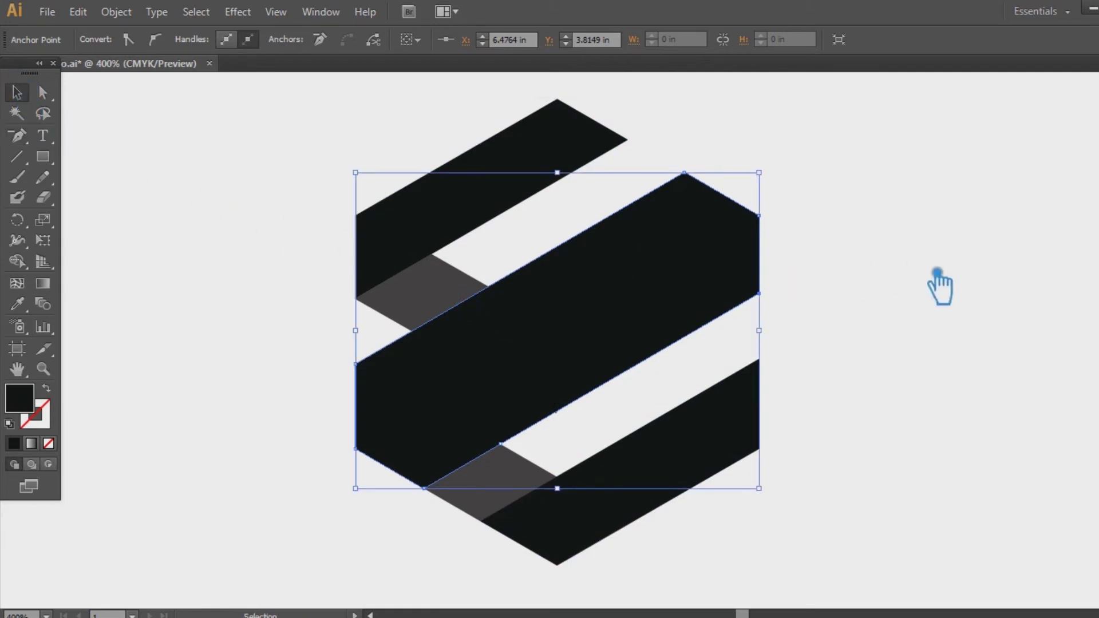
# - Select the group of black bars and save the document
pyautogui.click(940, 310)
pyautogui.moveTo(837, 479); pyautogui.dragTo(292, 172)
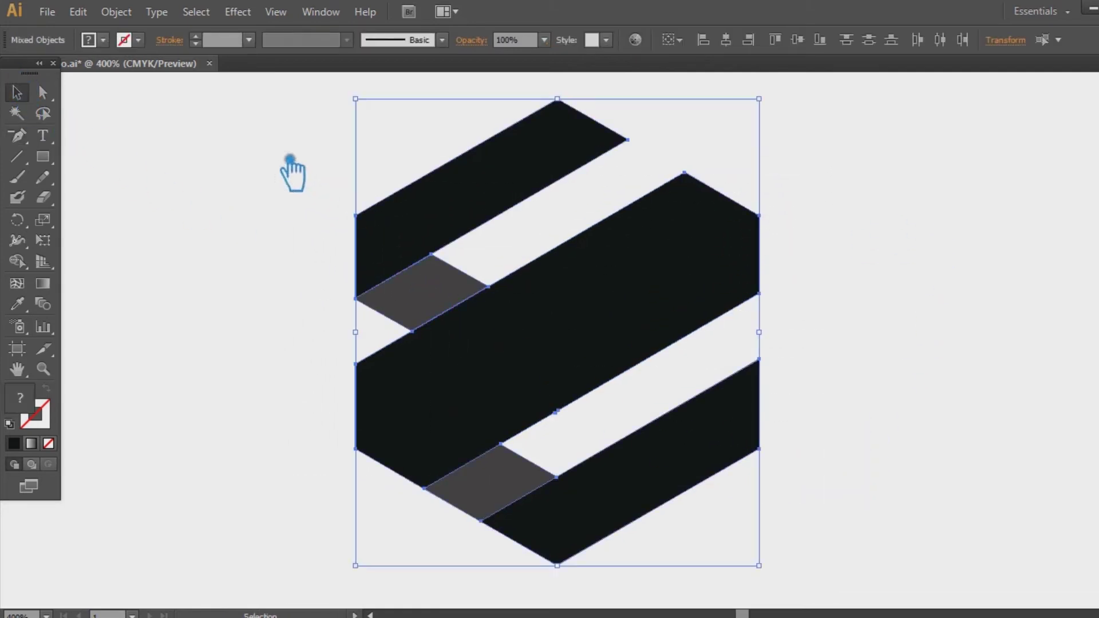
pyautogui.click(863, 300)
pyautogui.click(503, 210)
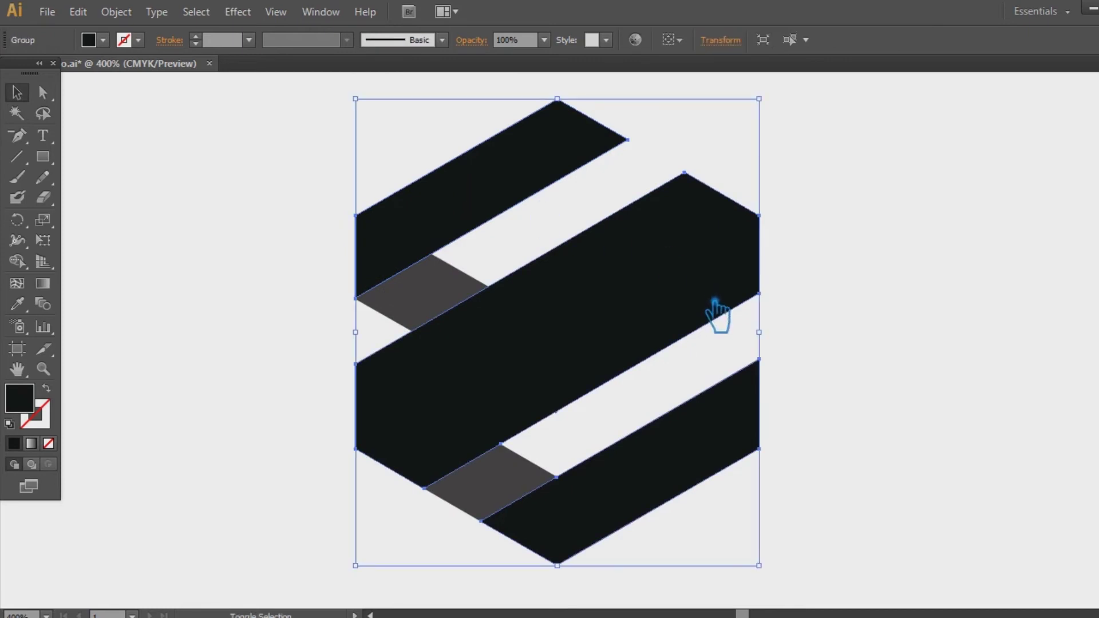
pyautogui.press('a')
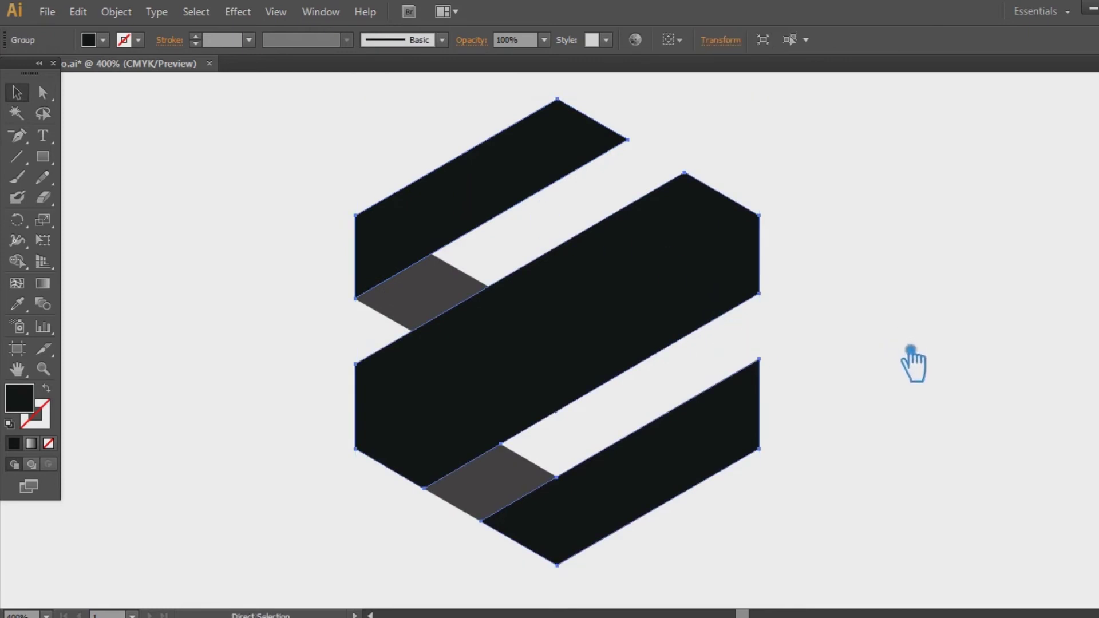
pyautogui.press('v')
pyautogui.hotkey('ctrl', 's')
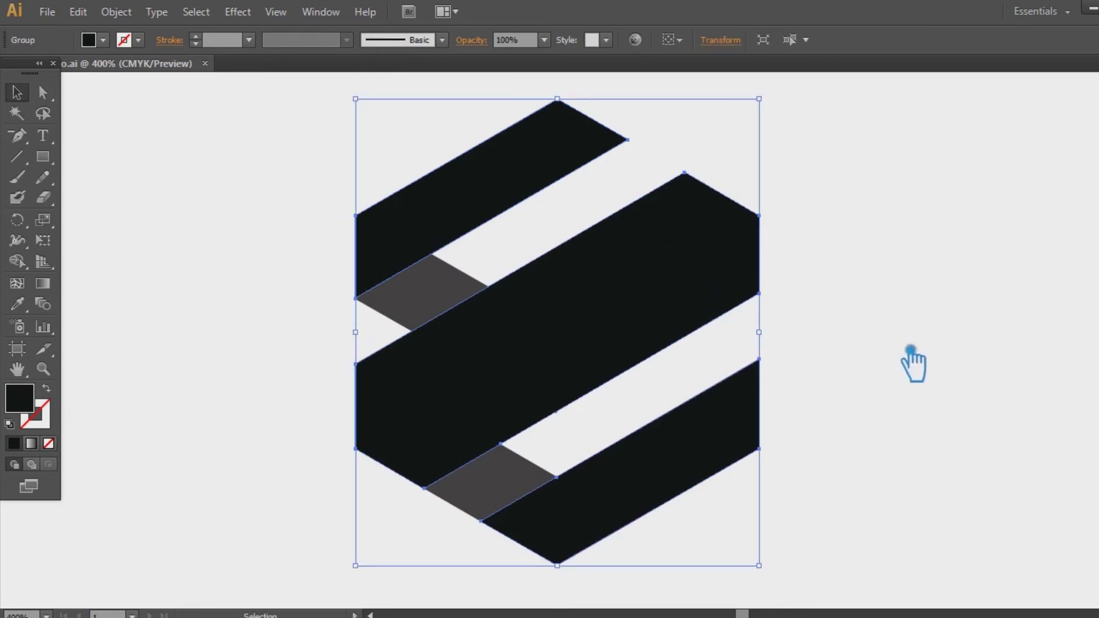
# - Fill the group of three black bars with the tan colour B29774
pyautogui.doubleClick(35, 410)
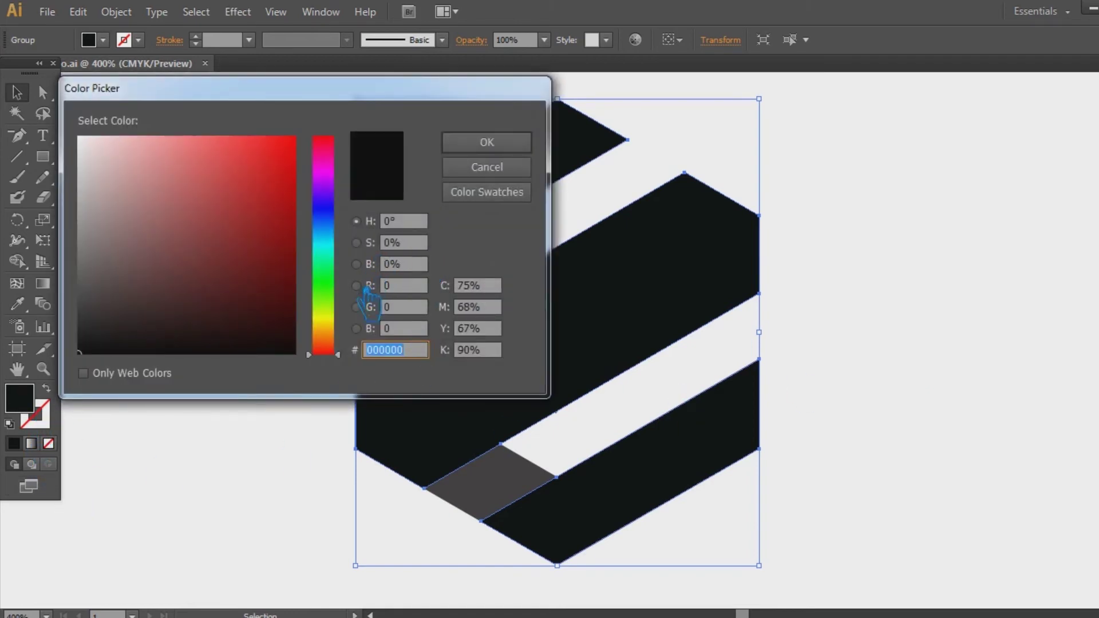
pyautogui.click(338, 324)
pyautogui.moveTo(340, 334); pyautogui.dragTo(341, 341)
pyautogui.moveTo(171, 272); pyautogui.dragTo(171, 210)
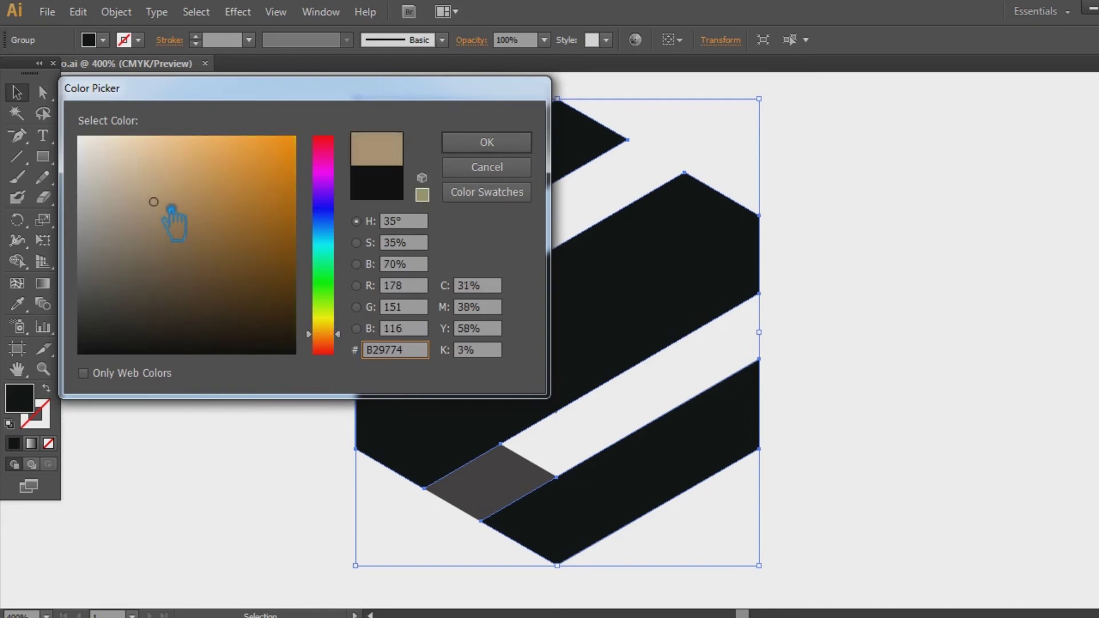
pyautogui.click(517, 140)
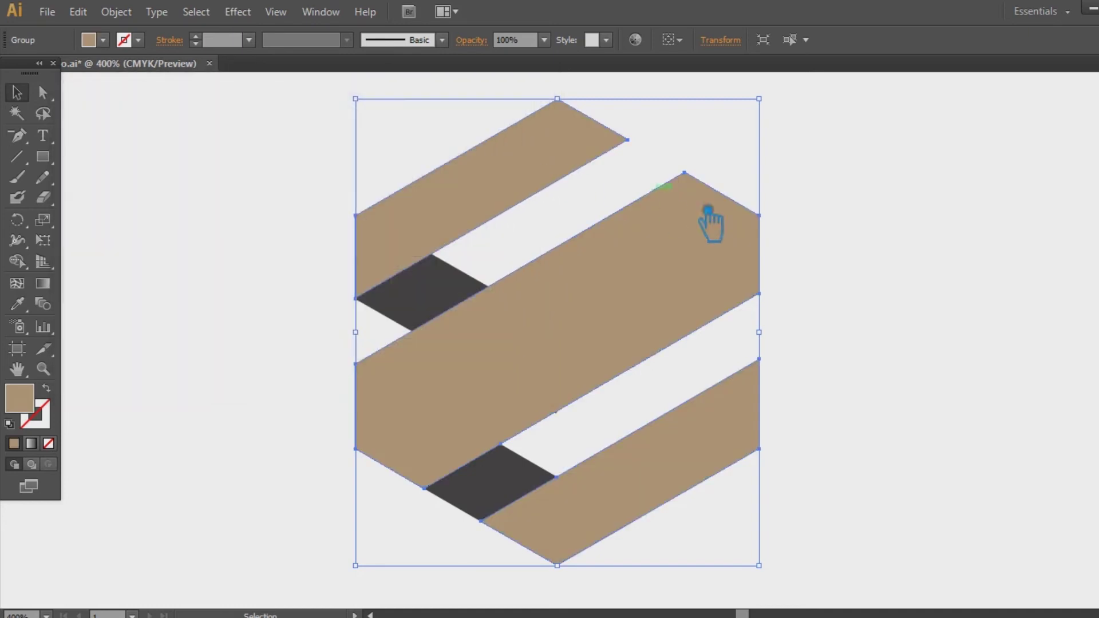
pyautogui.click(847, 259)
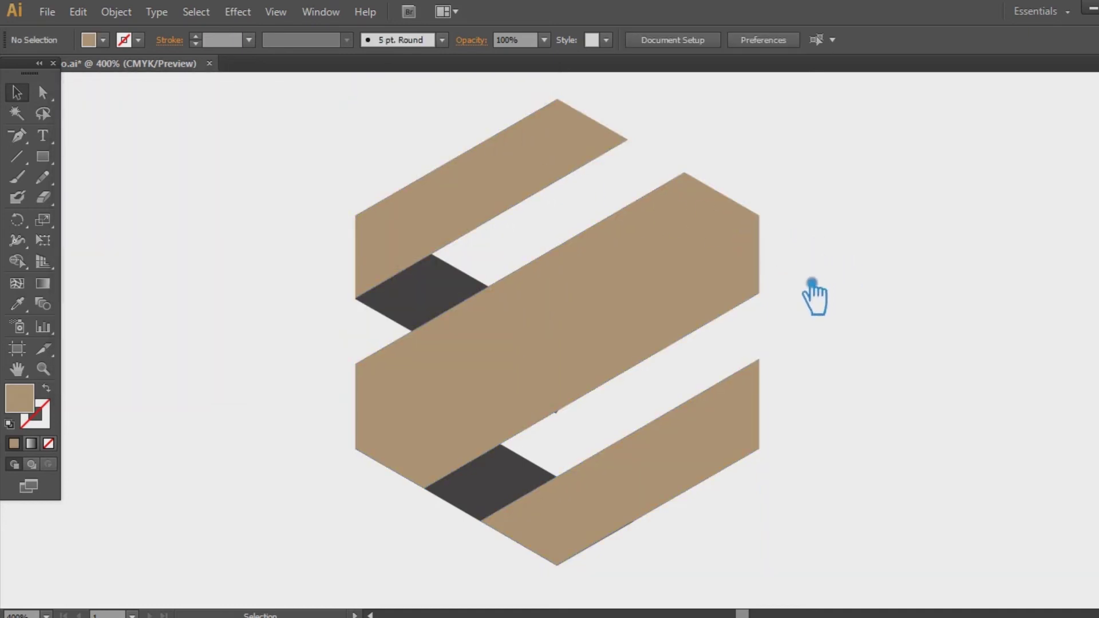
# - Group the two dark grey links between the tan bars
pyautogui.click(416, 307)
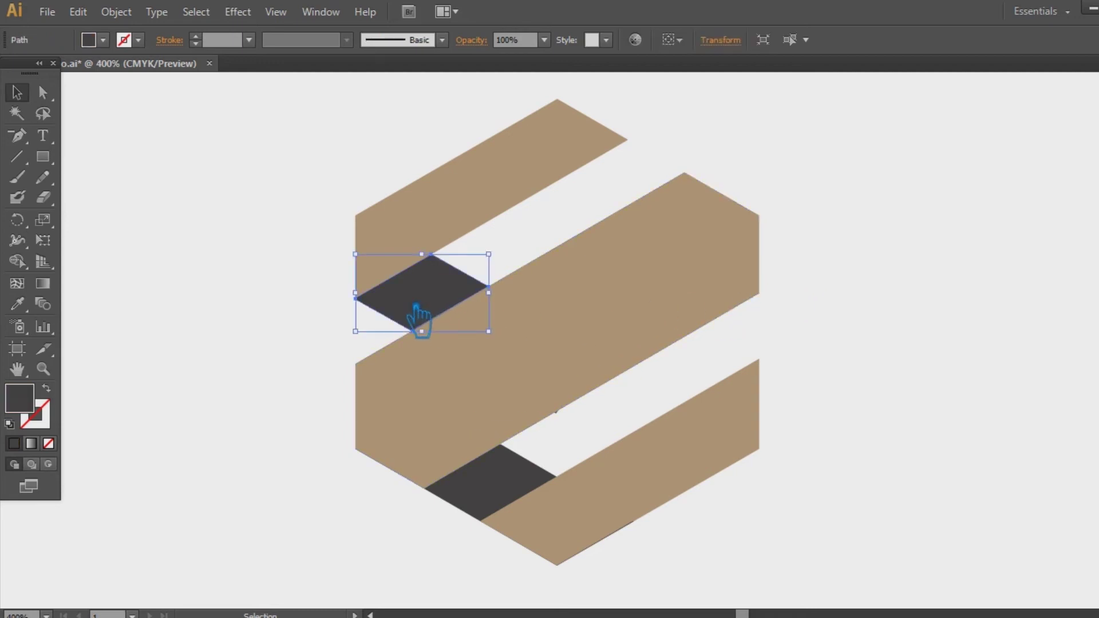
pyautogui.keyDown('shift'); pyautogui.click(516, 504); pyautogui.keyUp('shift')
pyautogui.press('a')
pyautogui.hotkey('ctrl', 'g')
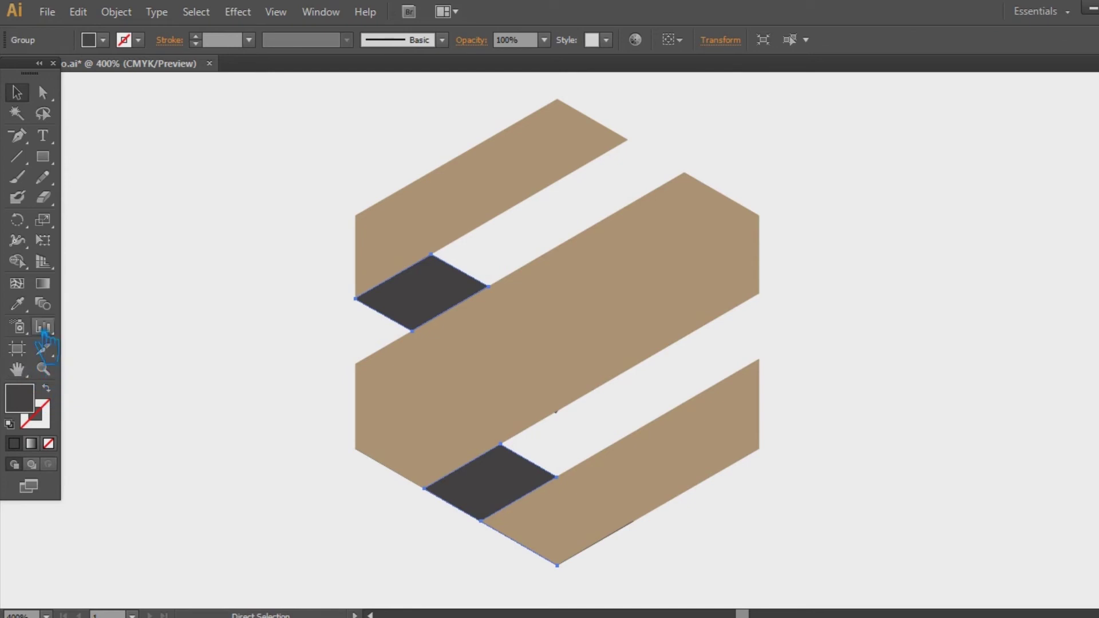
# - Fill the group of two dark grey links with the dark brown colour 70583F
pyautogui.click(29, 309)
pyautogui.click(634, 319)
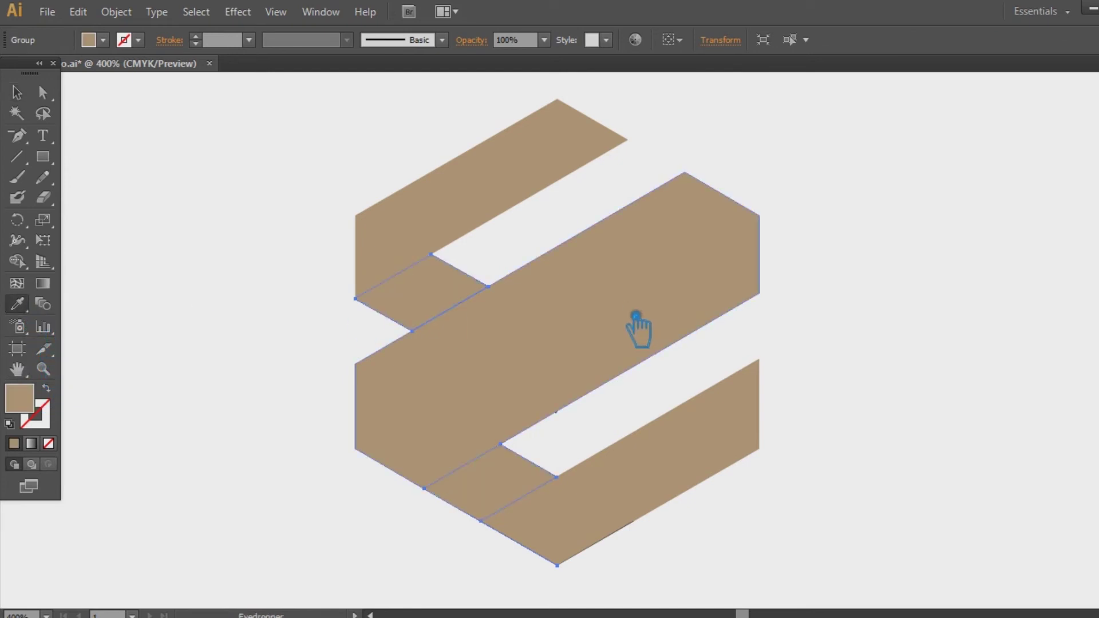
pyautogui.doubleClick(27, 407)
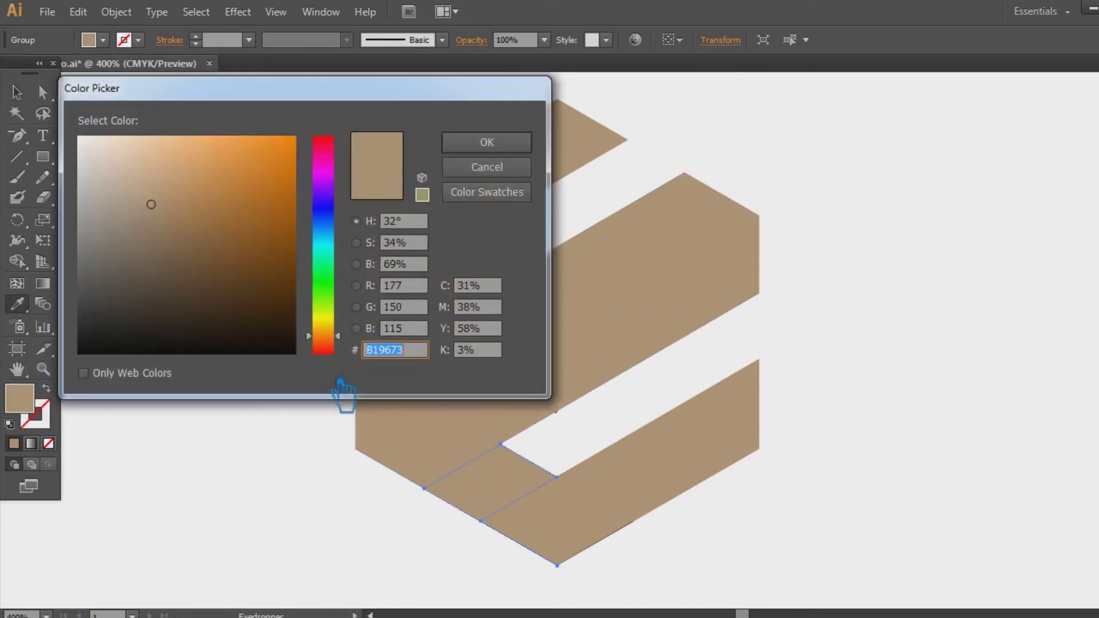
pyautogui.write('725D48')
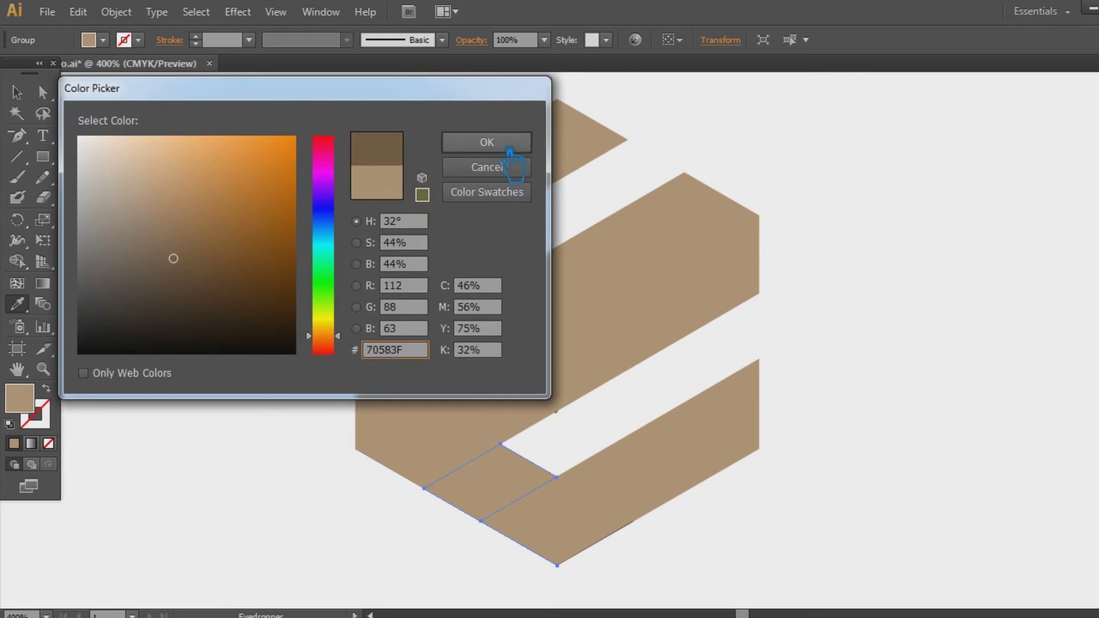
pyautogui.click(507, 146)
pyautogui.click(17, 93)
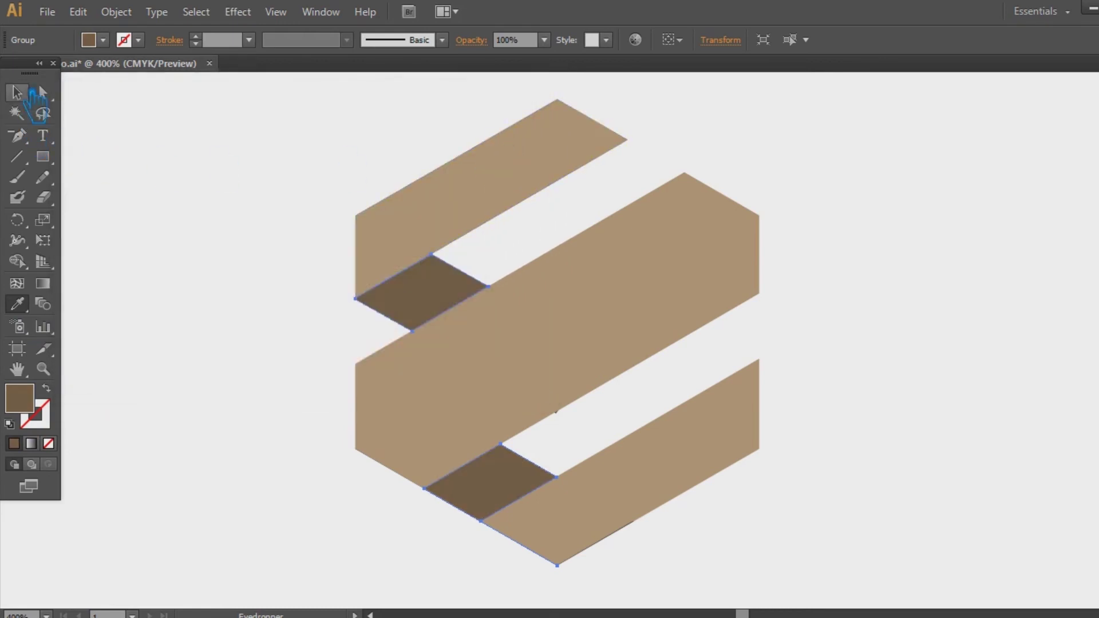
pyautogui.click(162, 170)
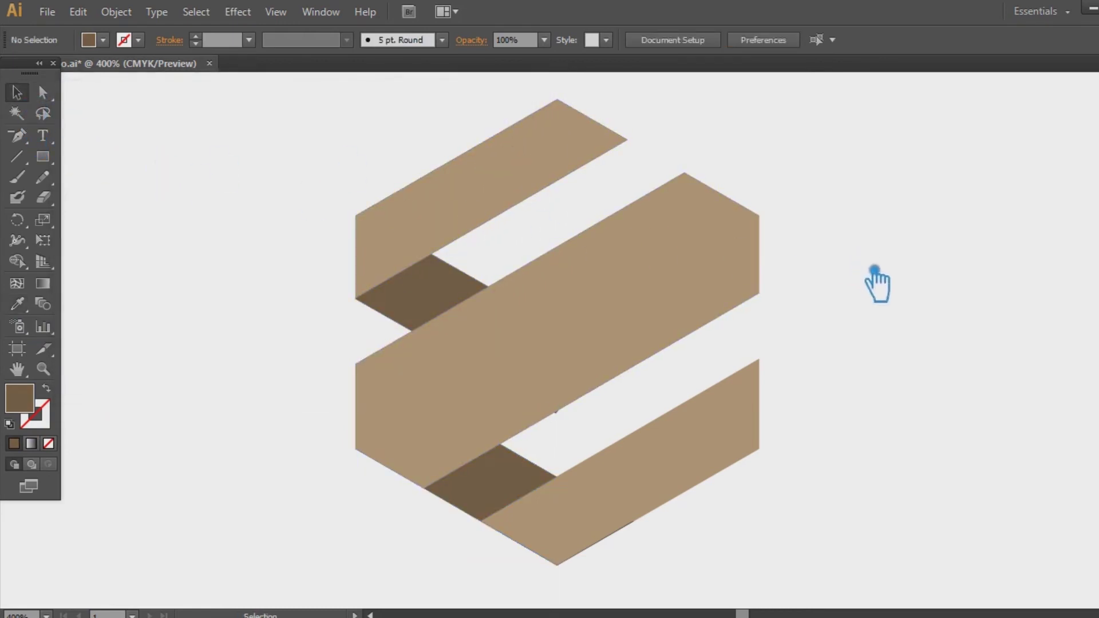
# - Place a horizontal ruler guide through the logo's vertical centre and lock it
pyautogui.hotkey('ctrl', '-')
pyautogui.hotkey('ctrl', 'r')
pyautogui.hotkey('ctrl', 'a')
pyautogui.moveTo(352, 80); pyautogui.dragTo(420, 344)
pyautogui.click(572, 300)
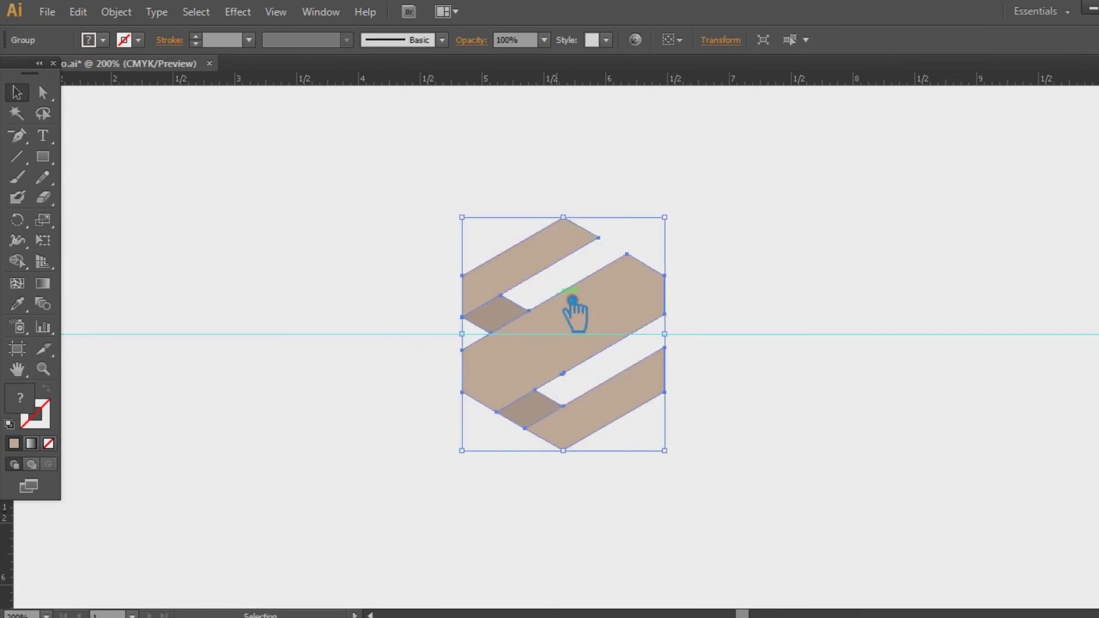
pyautogui.click(776, 335)
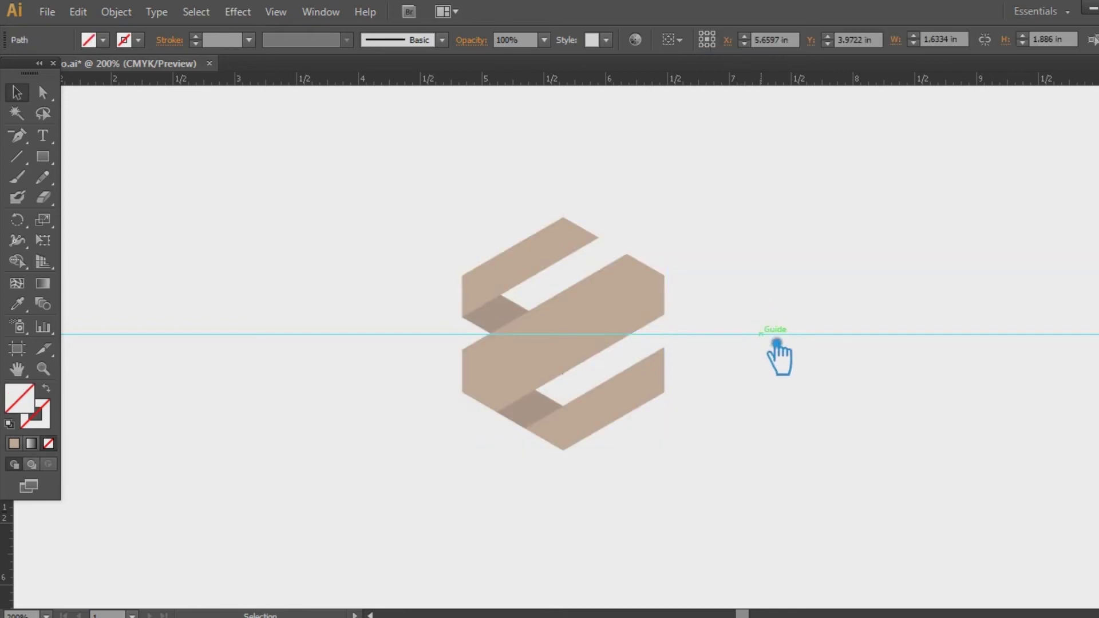
pyautogui.rightClick(773, 343)
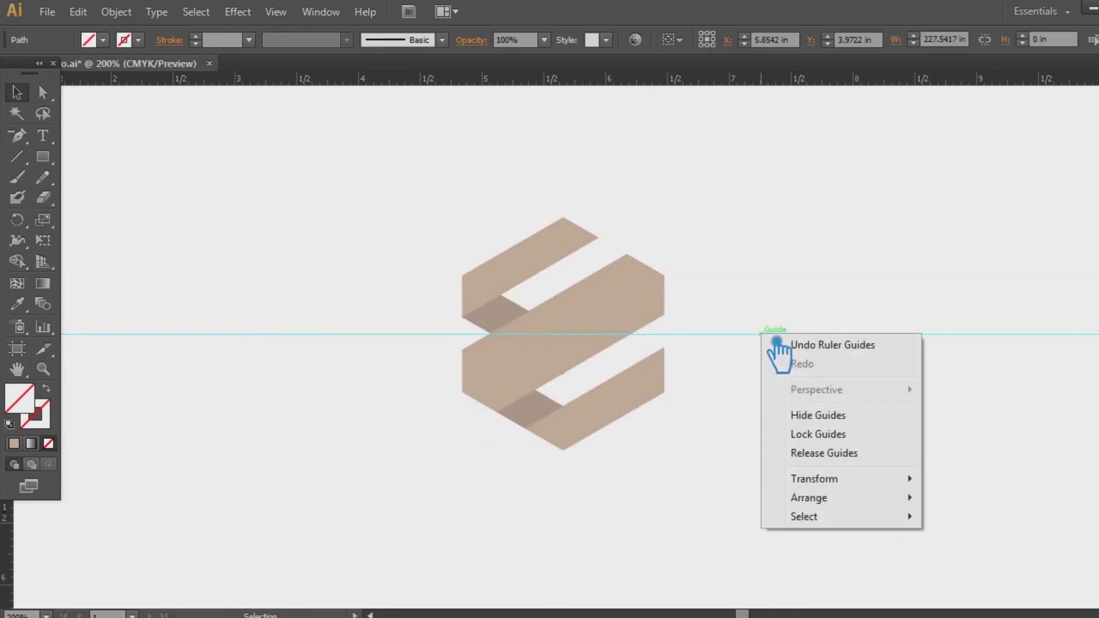
pyautogui.click(829, 437)
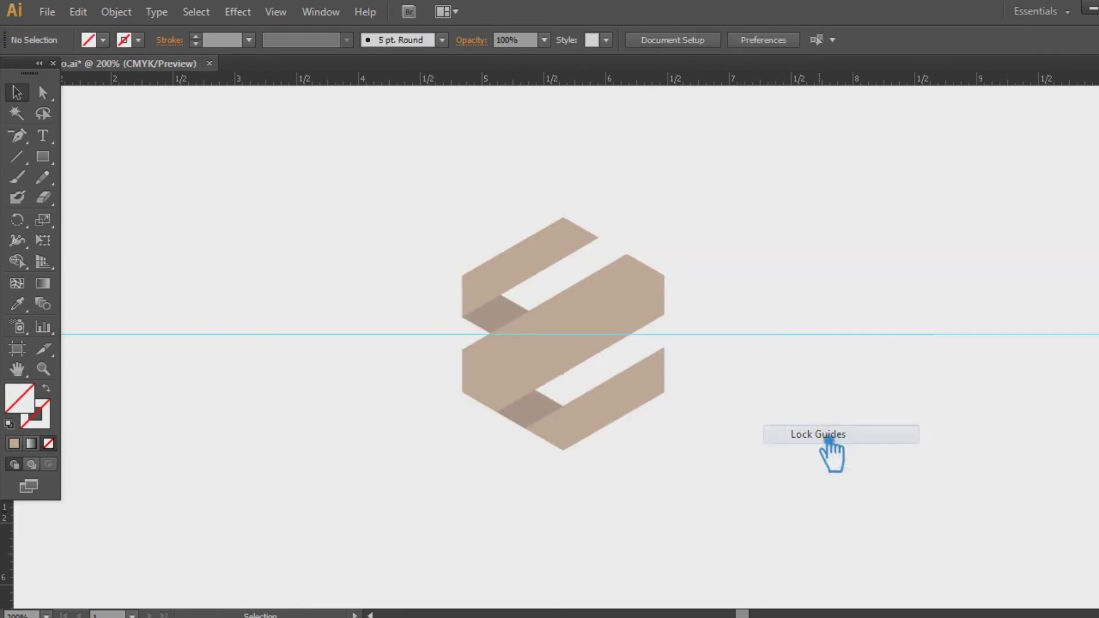
# - Rotate the whole logo about 30° clockwise so its bars run parallel to the horizontal guide
pyautogui.click(608, 318)
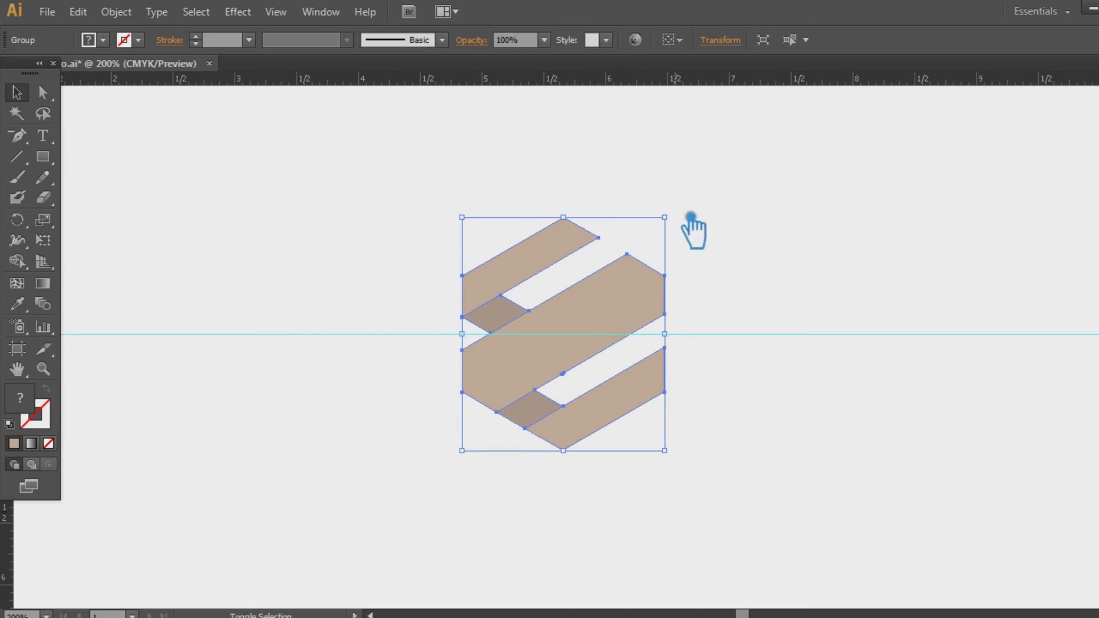
pyautogui.moveTo(685, 216); pyautogui.dragTo(751, 282)
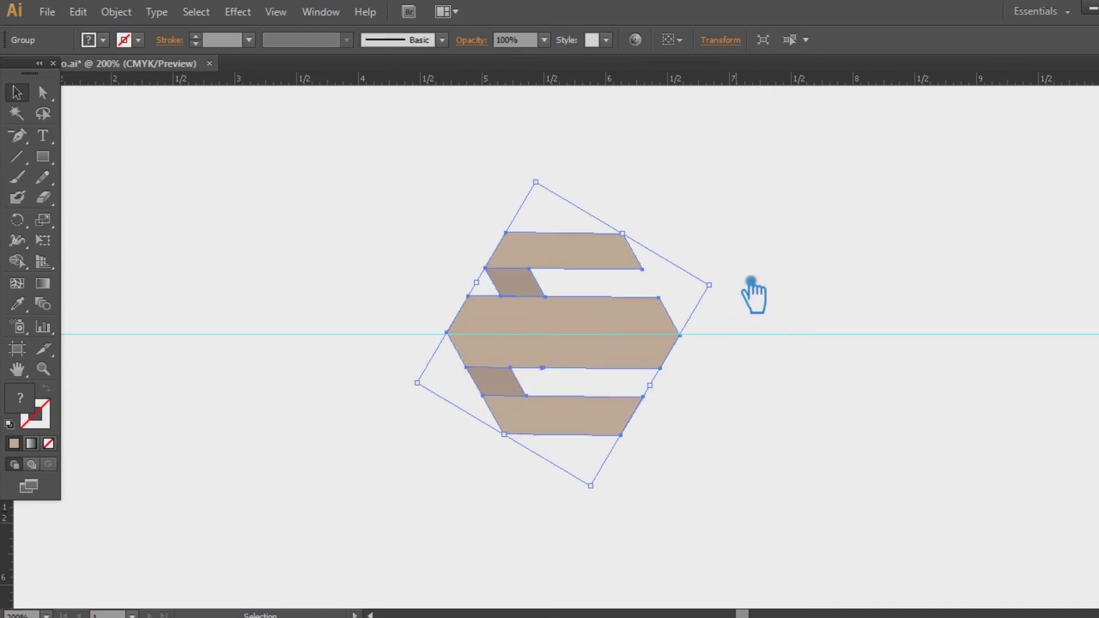
pyautogui.click(751, 286)
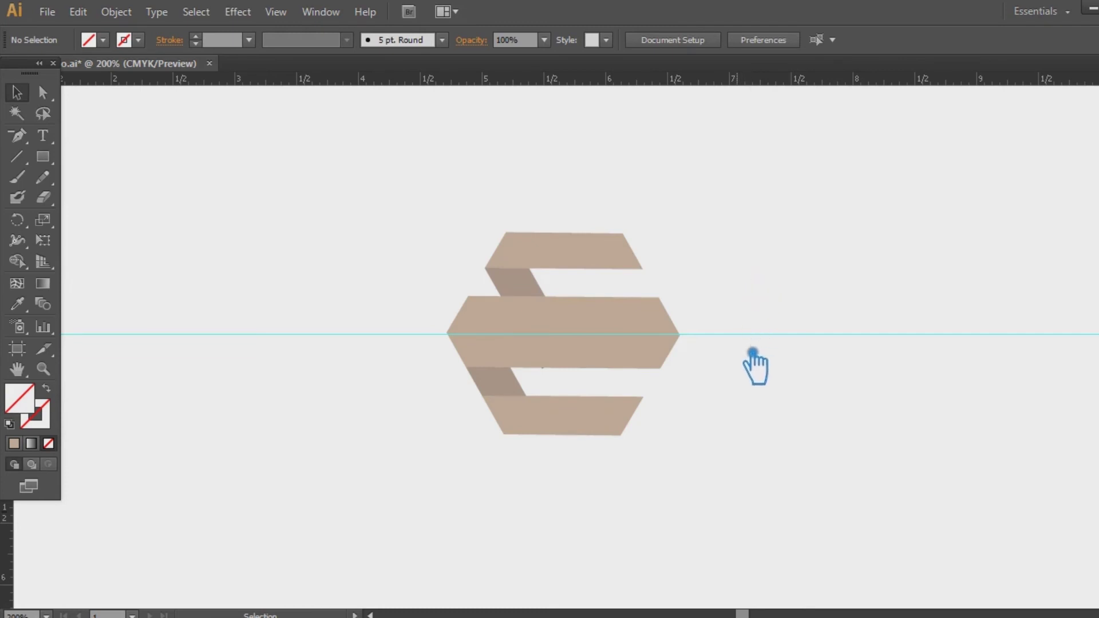
pyautogui.press('a')
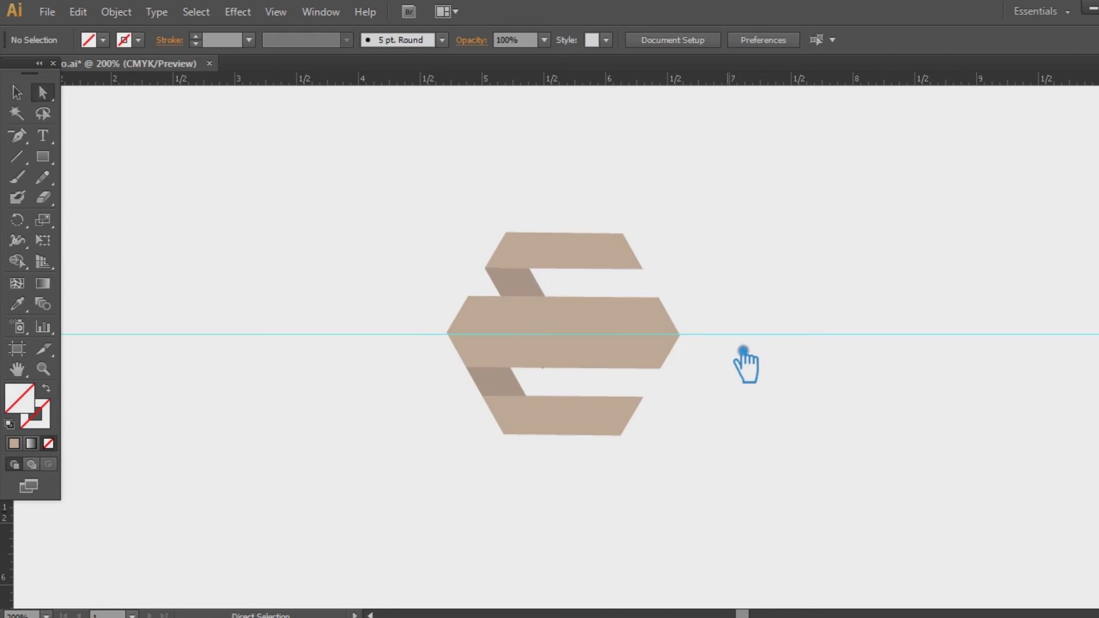
# - Move the rotated logo about 2.1 in to the left along the guide
pyautogui.click(17, 92)
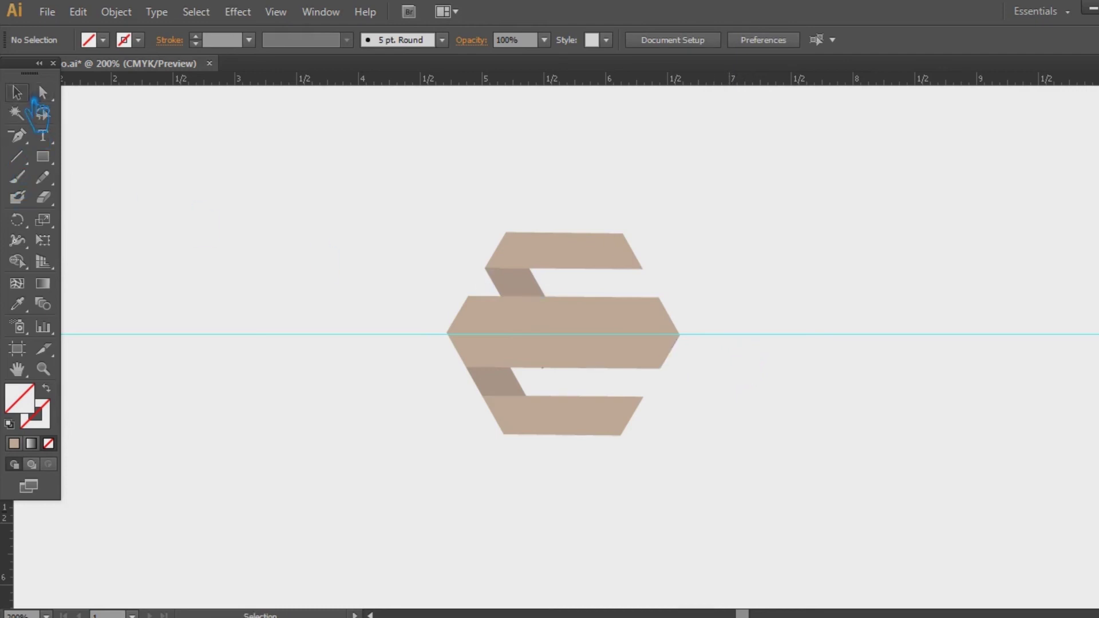
pyautogui.click(594, 340)
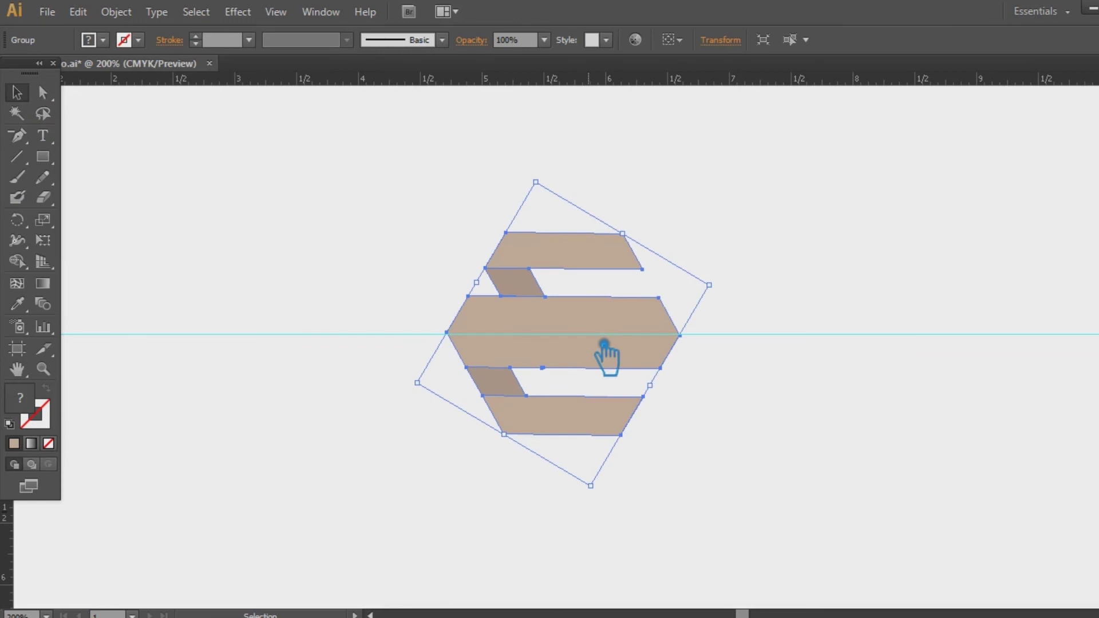
pyautogui.moveTo(627, 337); pyautogui.dragTo(369, 338)
pyautogui.press('a')
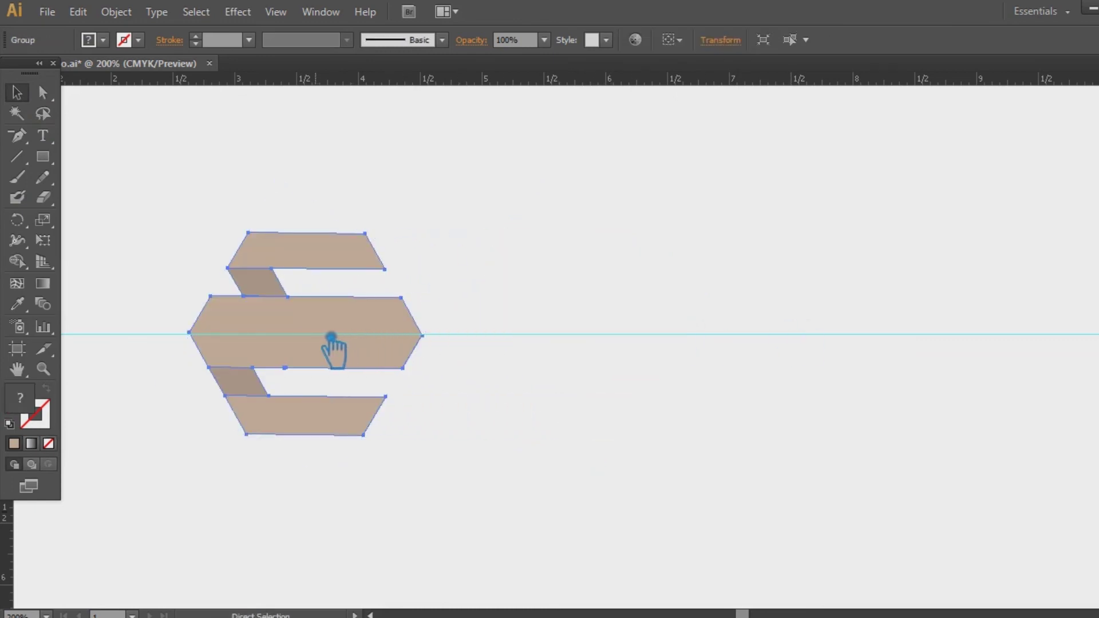
# - Duplicate the logo about 2.3 in to its right on the guide and save the document
pyautogui.press('v')
pyautogui.click(581, 351)
pyautogui.moveTo(351, 349); pyautogui.dragTo(641, 351)
pyautogui.click(793, 350)
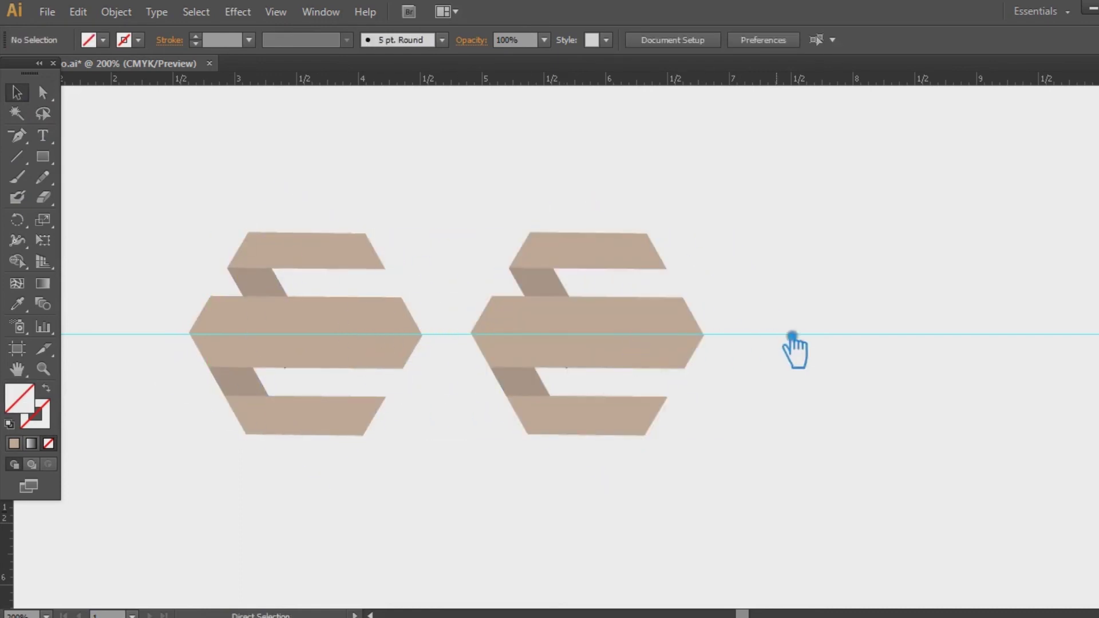
pyautogui.hotkey('ctrl', 's')
# - Shorten the copy's middle bar by shifting its three right-end anchor points about 0.5 in to the left
pyautogui.press('a')
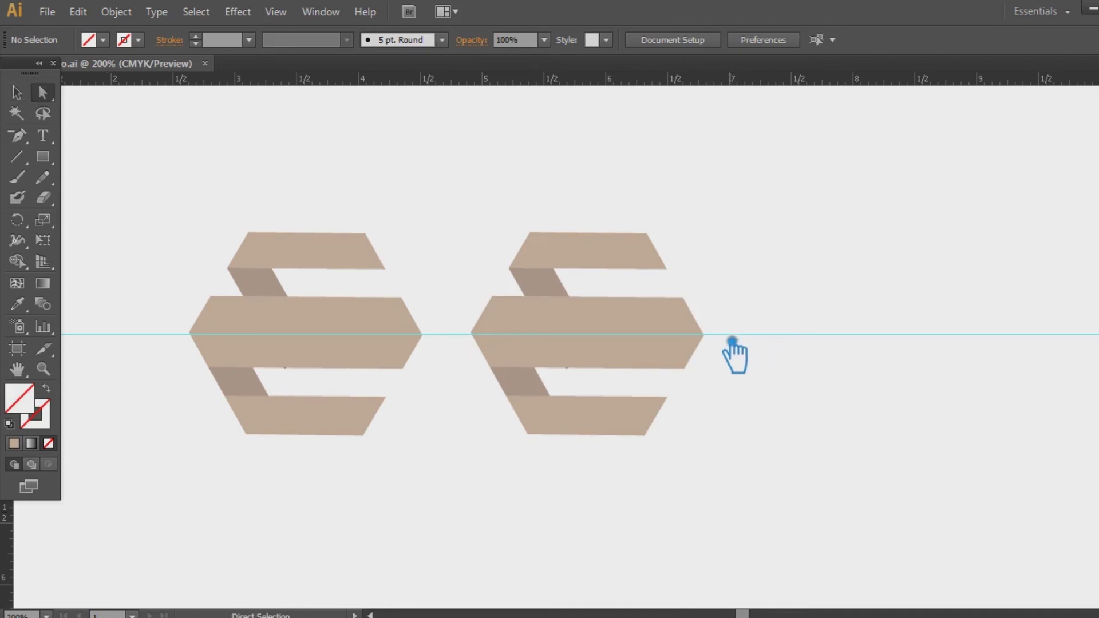
pyautogui.moveTo(716, 377); pyautogui.dragTo(642, 296)
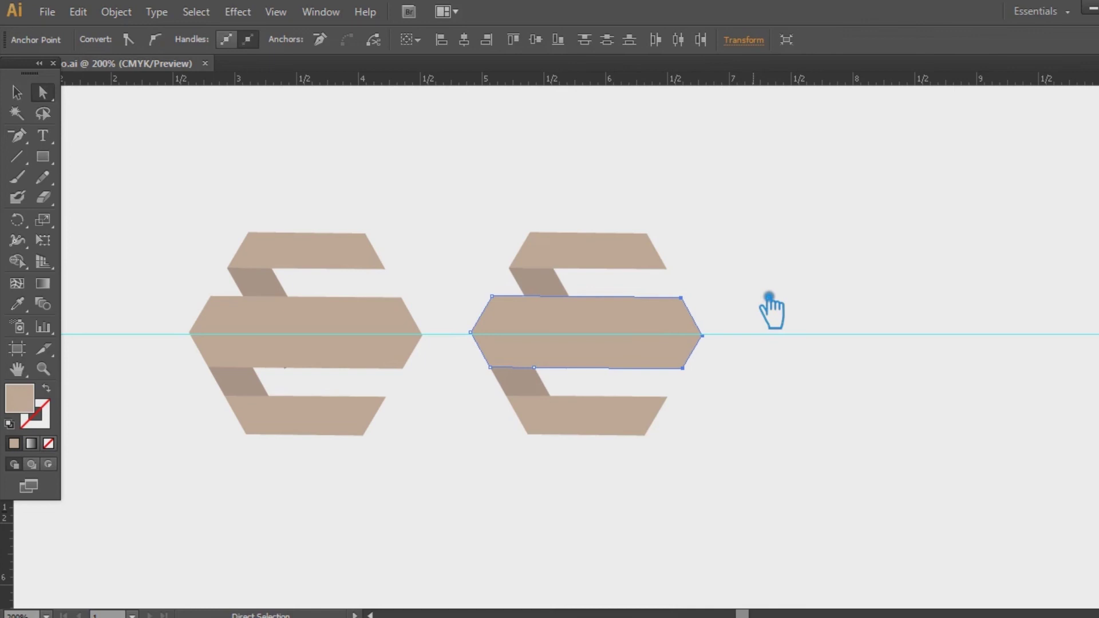
pyautogui.press('Left')
pyautogui.press('Left')
pyautogui.press('Left')
pyautogui.press('Left')
pyautogui.press('Left')
pyautogui.press('Left')
pyautogui.press('Left')
pyautogui.press('Left')
pyautogui.press('Left')
pyautogui.press('Left')
pyautogui.press('Left')
pyautogui.press('Left')
pyautogui.press('Left')
pyautogui.press('Left')
pyautogui.press('Left')
pyautogui.press('Left')
pyautogui.press('Left')
pyautogui.press('Left')
pyautogui.press('Left')
pyautogui.press('Left')
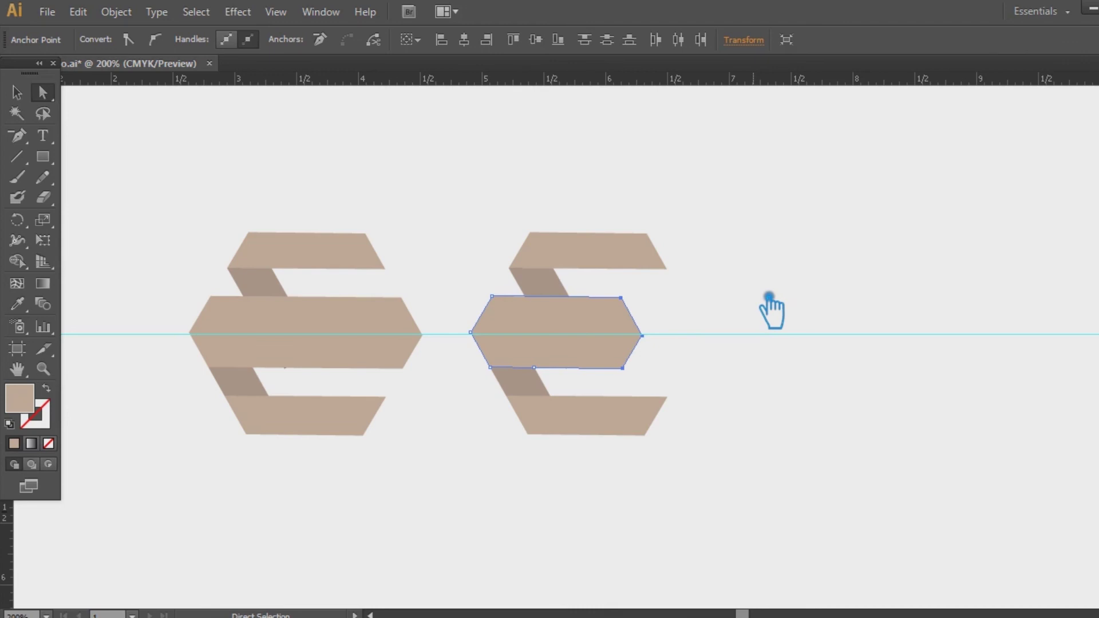
pyautogui.click(771, 312)
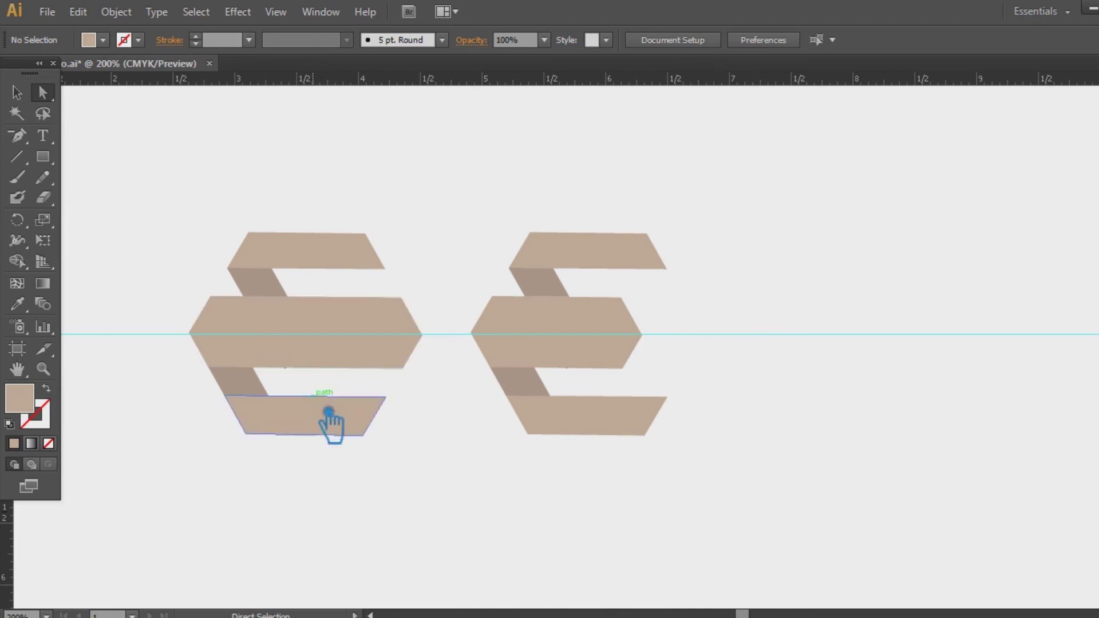
# - Try to delete the stray anchor point on the lower edge of the copy's middle bar
pyautogui.click(31, 97)
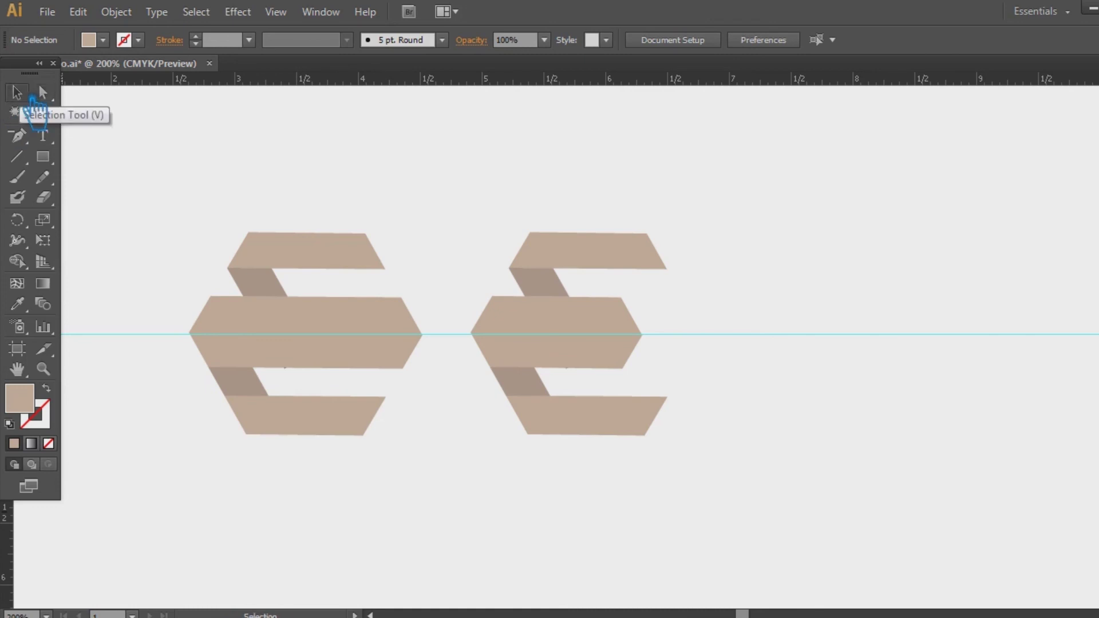
pyautogui.click(584, 359)
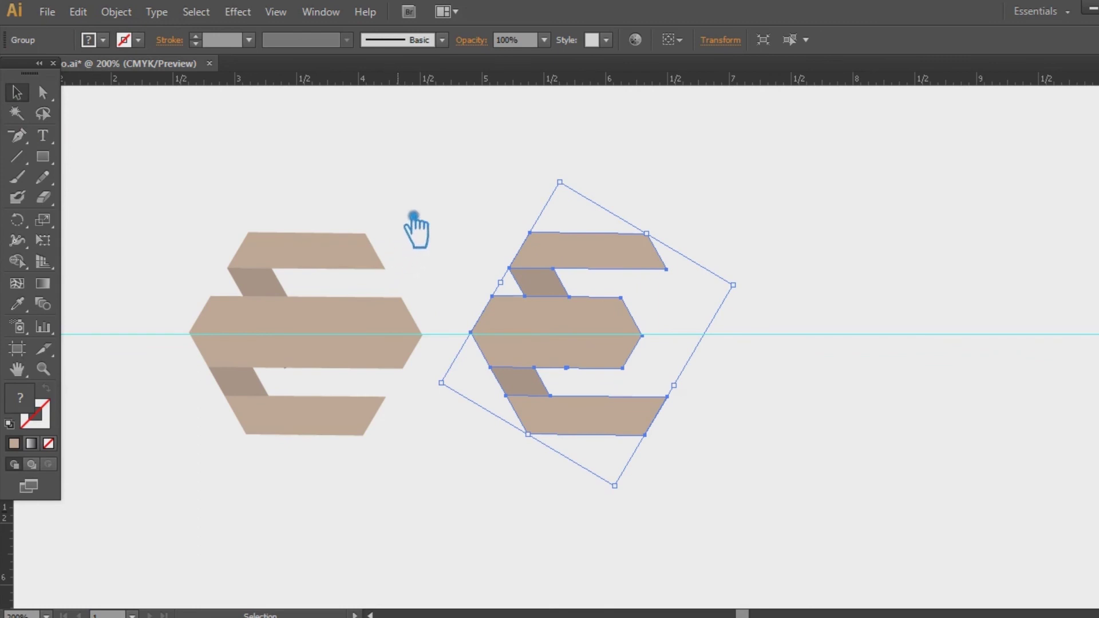
pyautogui.click(27, 139)
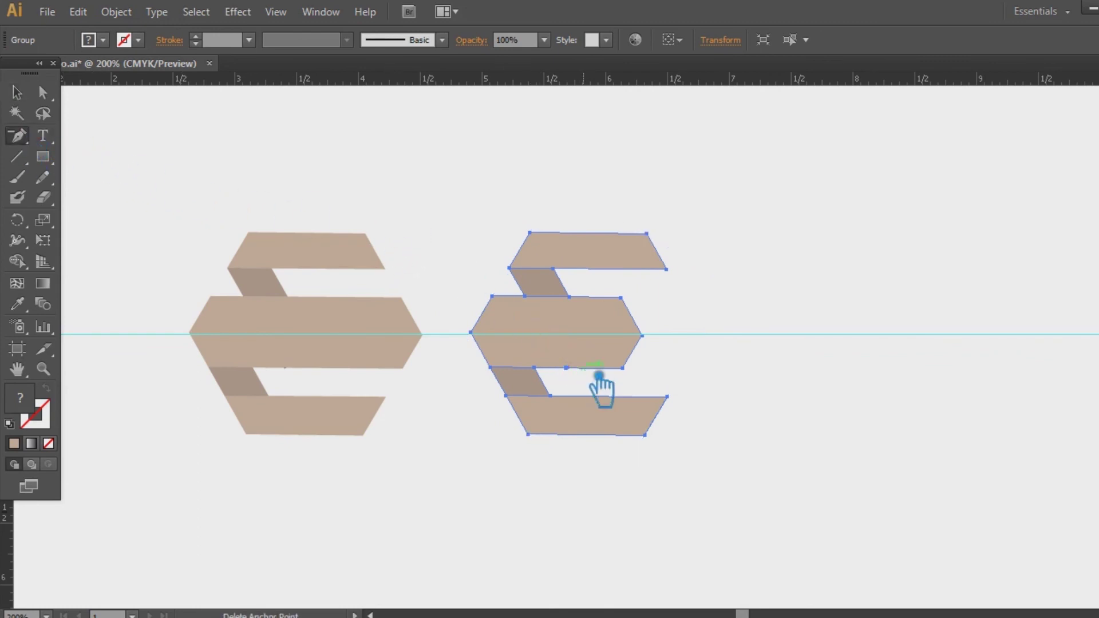
pyautogui.click(589, 393)
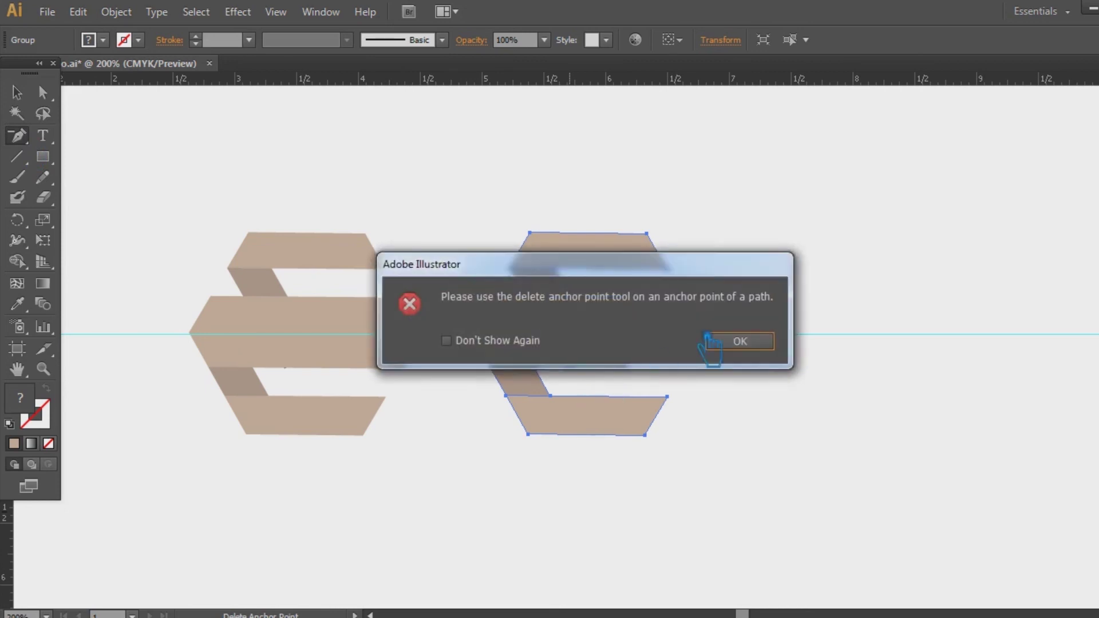
pyautogui.click(744, 342)
pyautogui.click(17, 92)
pyautogui.click(837, 262)
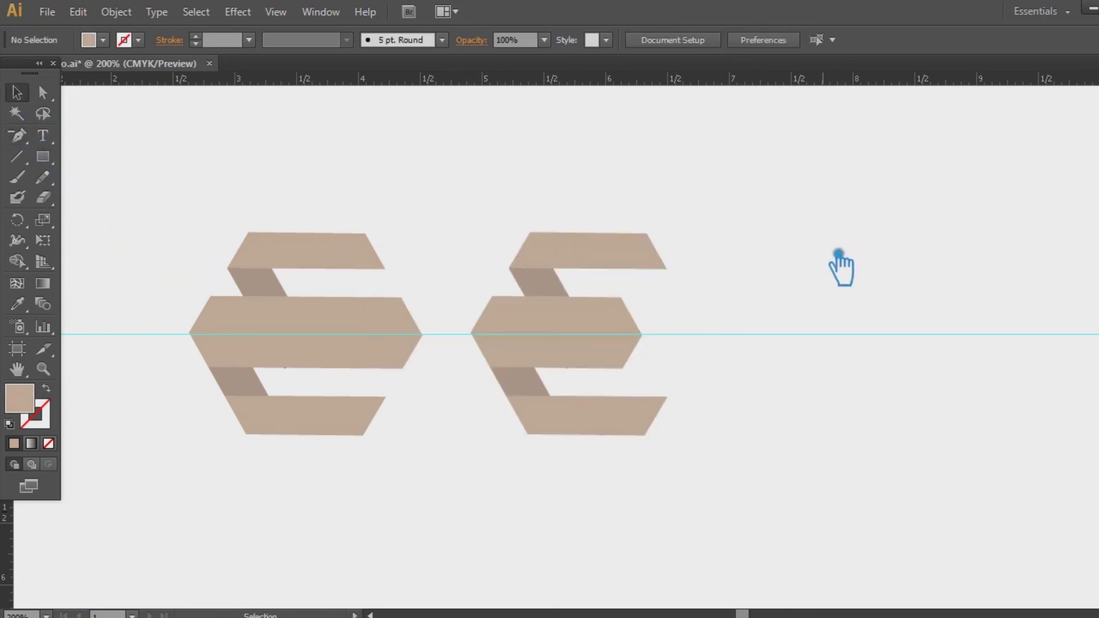
# - Deselect the original logo and hide the horizontal guide
pyautogui.click(366, 318)
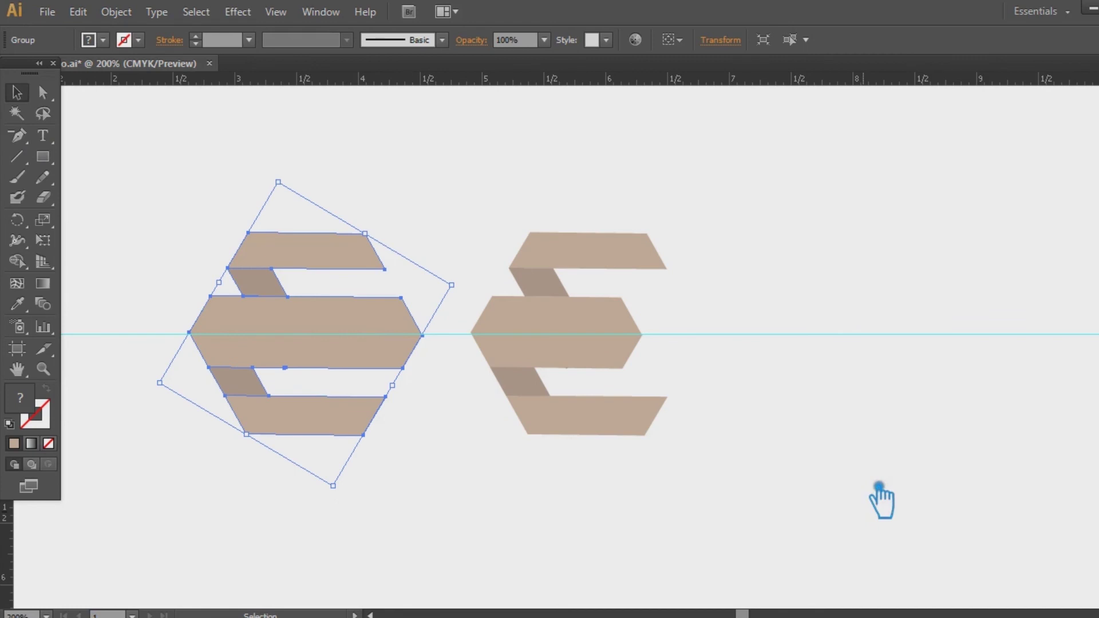
pyautogui.click(877, 487)
pyautogui.click(337, 344)
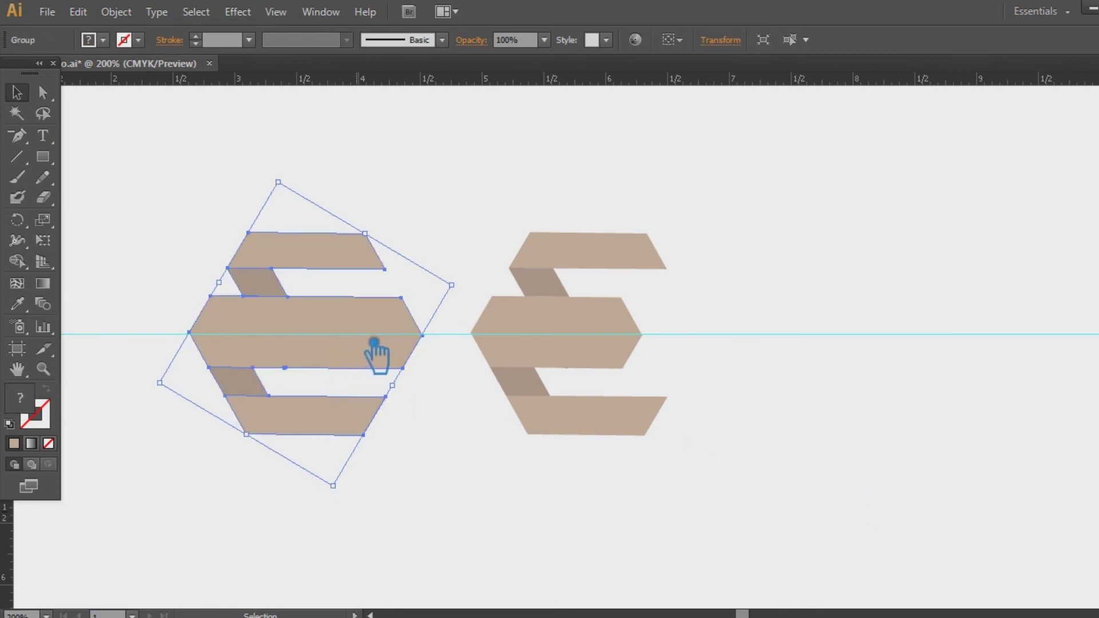
pyautogui.click(470, 478)
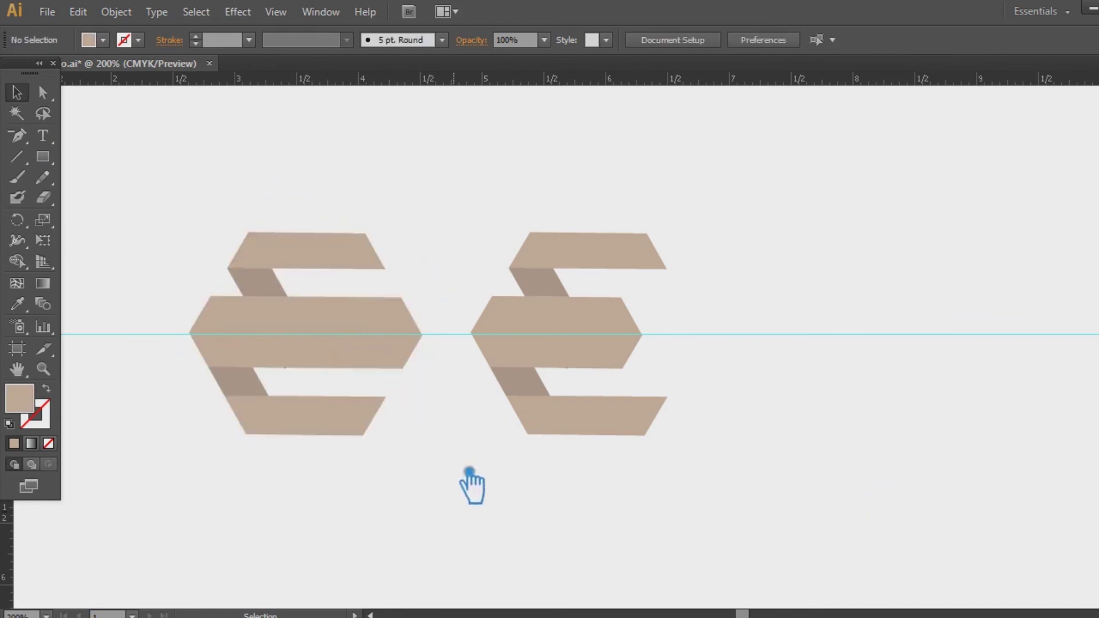
pyautogui.hotkey('ctrl', ';')
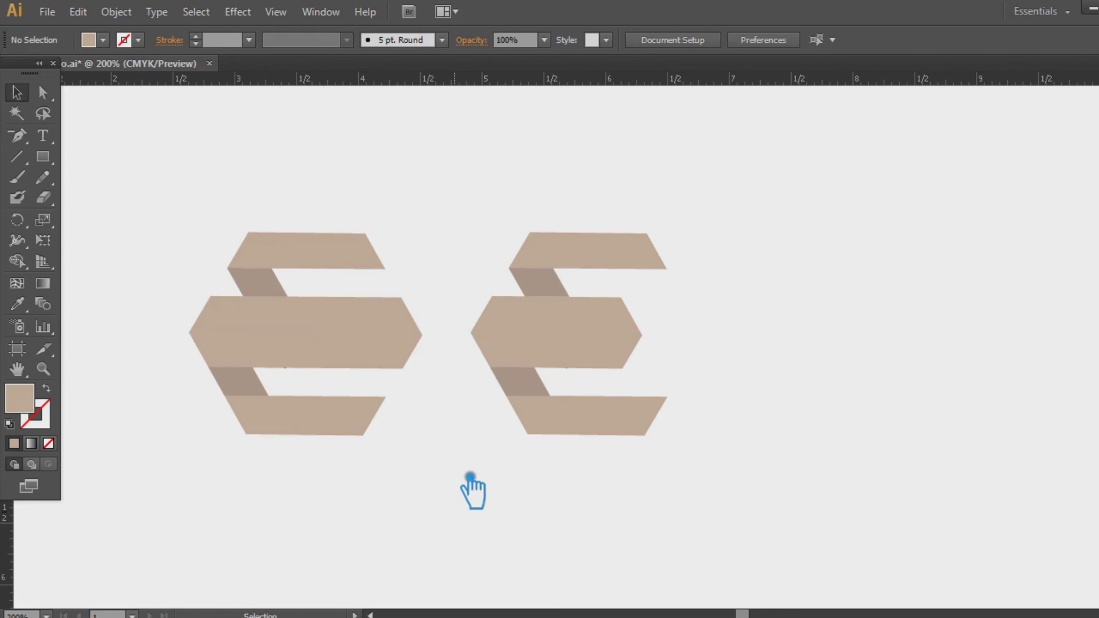